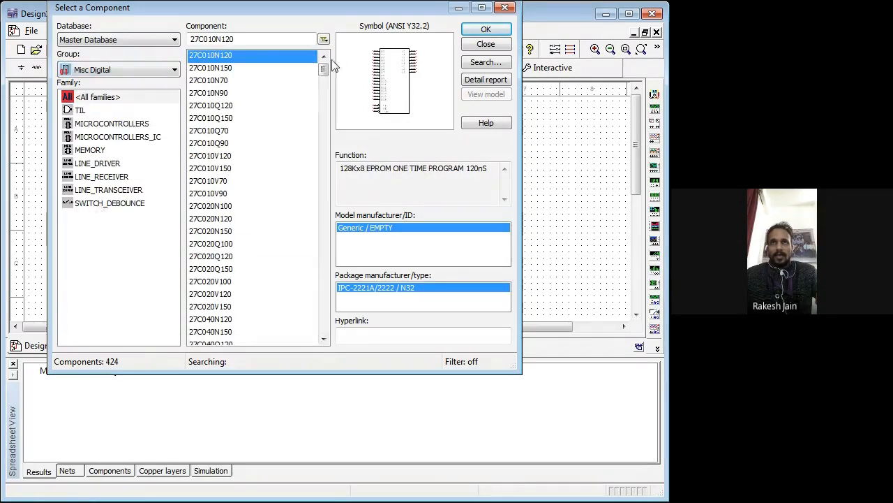
# Step: Place a two-input XOR gate (XOR2) from the Misc Digital group near the middle of the schematic
pyautogui.moveTo(323, 71); pyautogui.dragTo(339, 313)
pyautogui.click(197, 245)
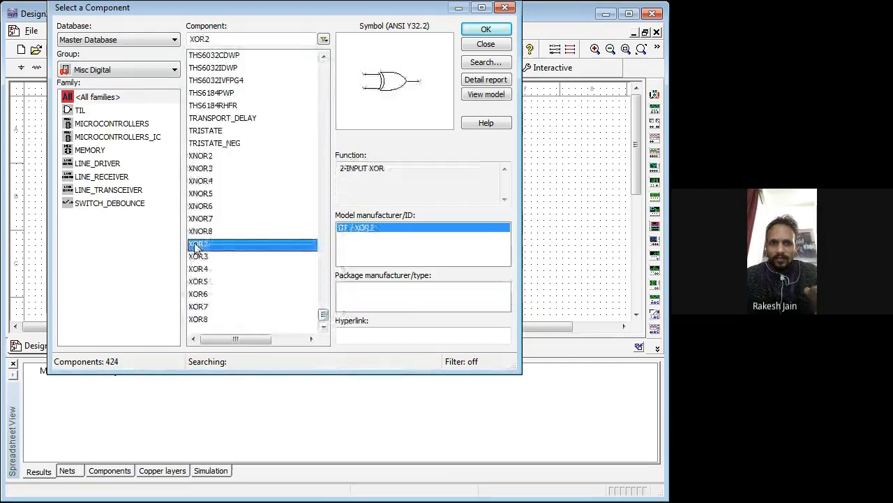
pyautogui.click(488, 30)
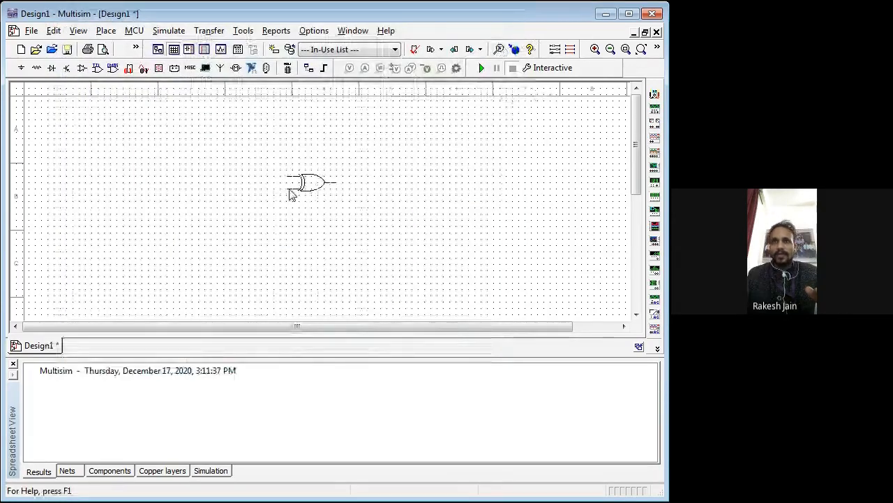
pyautogui.click(291, 194)
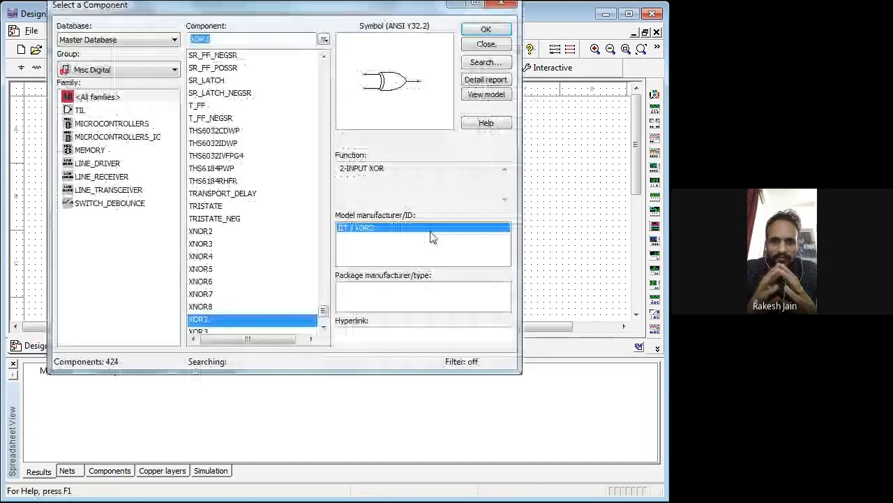
pyautogui.press('Escape')
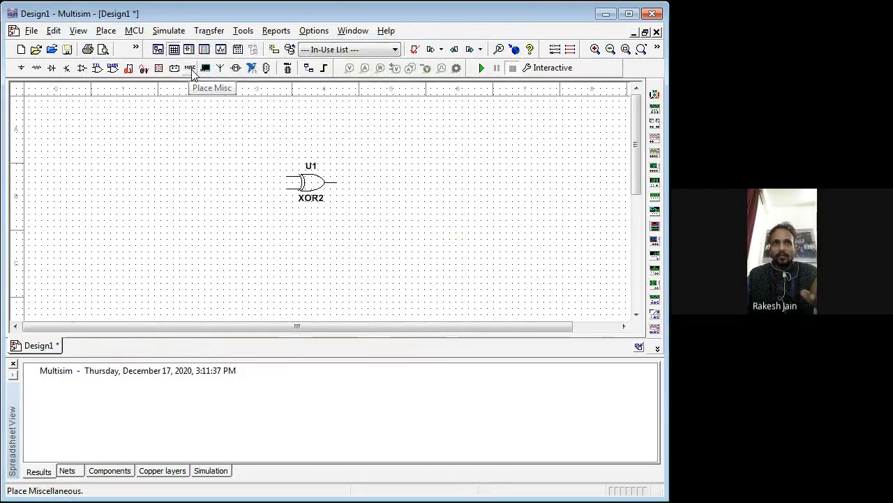
# Step: Place three 100 Ω resistors from the Basic group: one above-left, one below-left and one to the right of the XOR gate
pyautogui.click(190, 67)
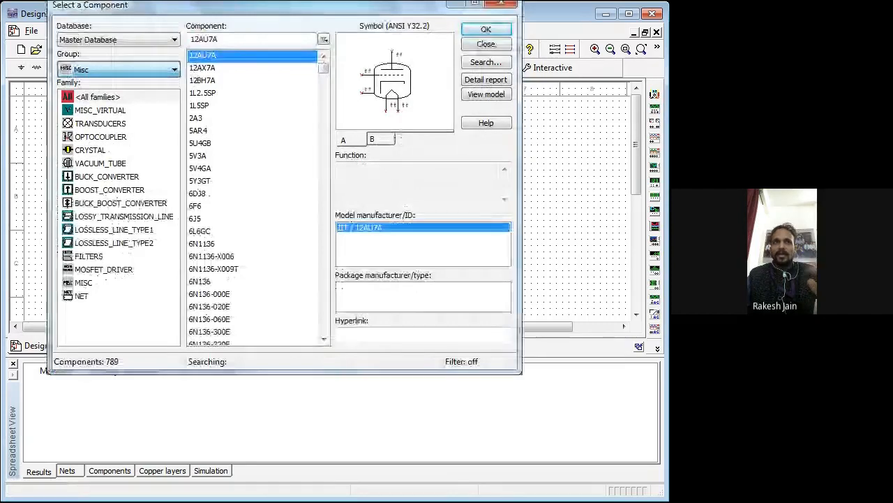
pyautogui.click(96, 112)
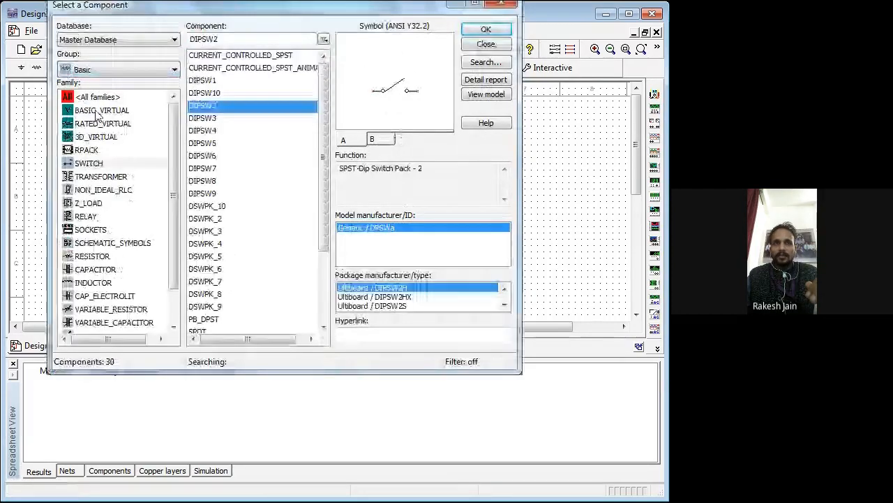
pyautogui.click(93, 257)
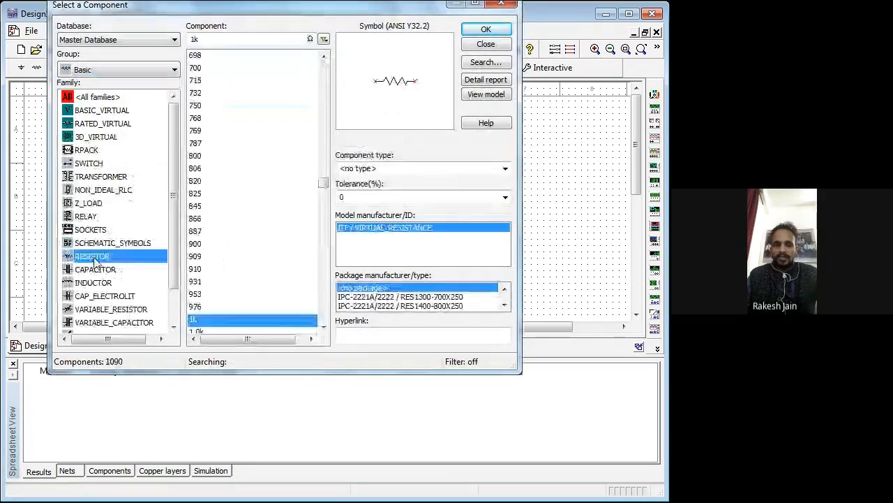
pyautogui.doubleClick(188, 40)
pyautogui.write('1')
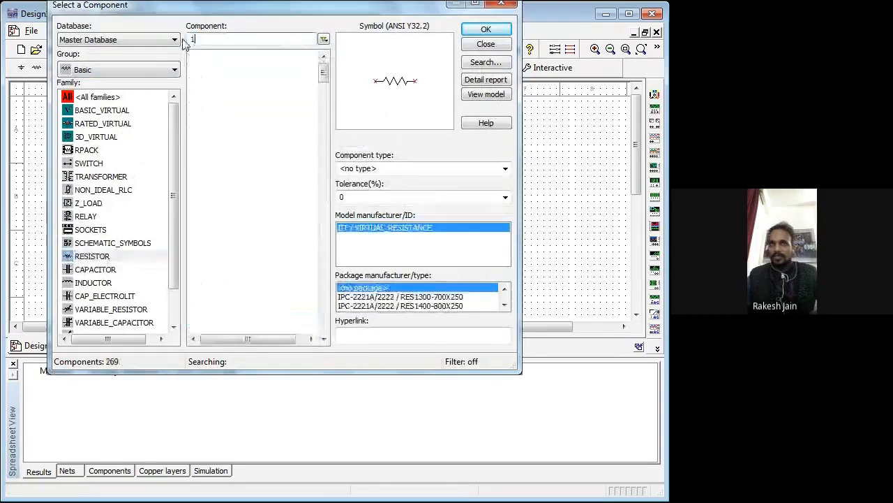
pyautogui.write('00')
pyautogui.click(488, 27)
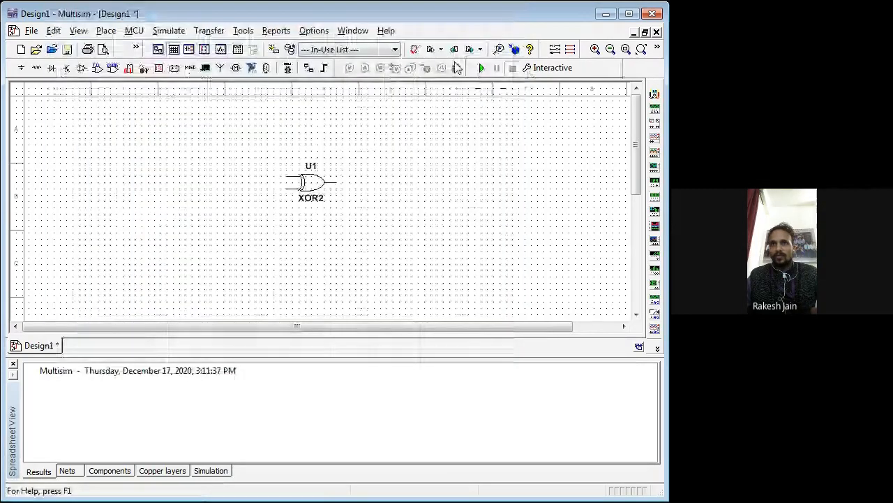
pyautogui.click(457, 68)
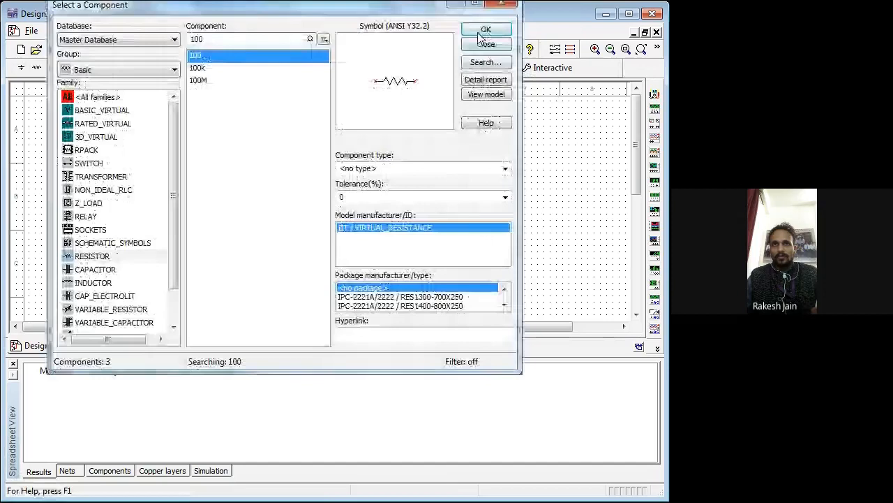
pyautogui.click(480, 31)
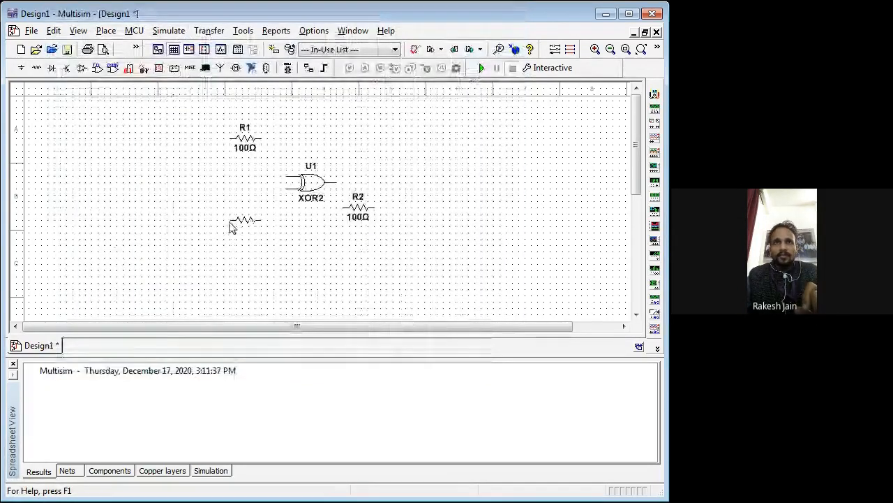
pyautogui.click(231, 226)
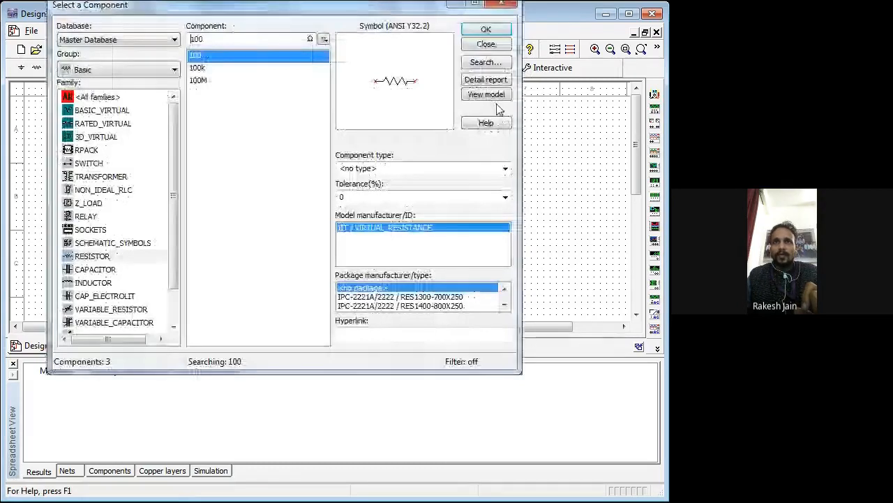
pyautogui.press('Escape')
# Step: Rotate the three 100 Ω resistors R1, R3 and R2 by 90° to stand vertically
pyautogui.rightClick(239, 144)
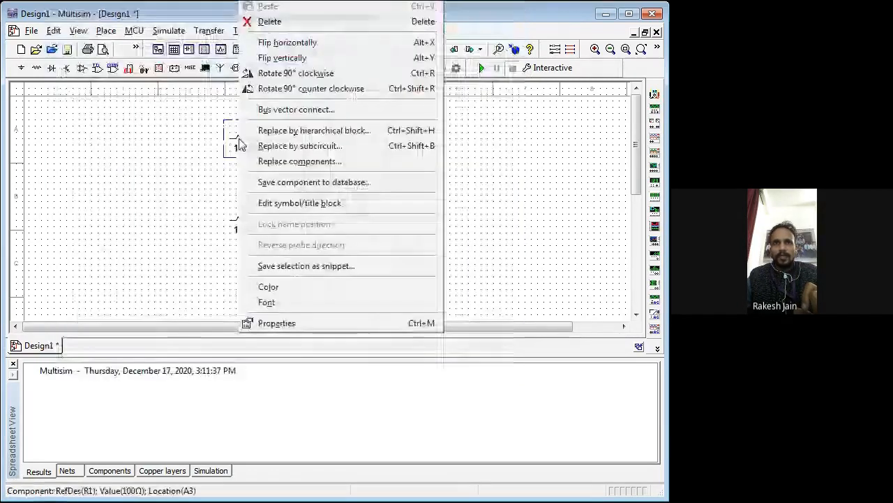
pyautogui.click(296, 73)
pyautogui.rightClick(242, 226)
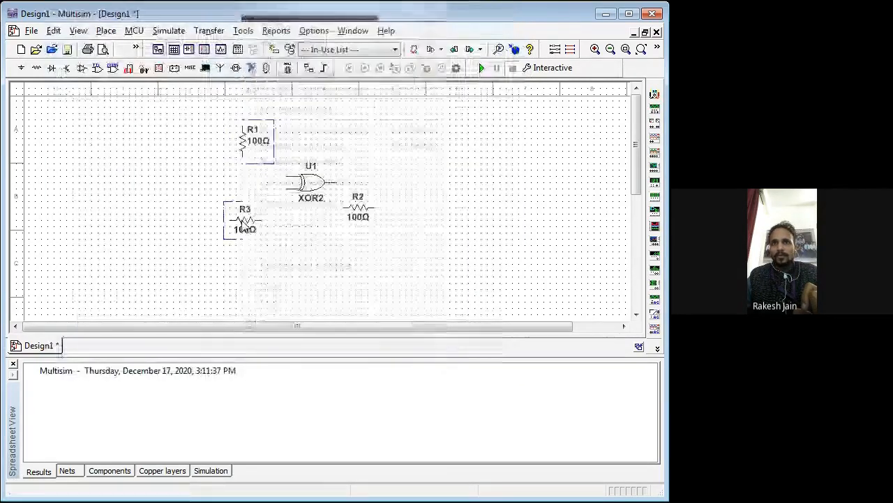
pyautogui.click(300, 130)
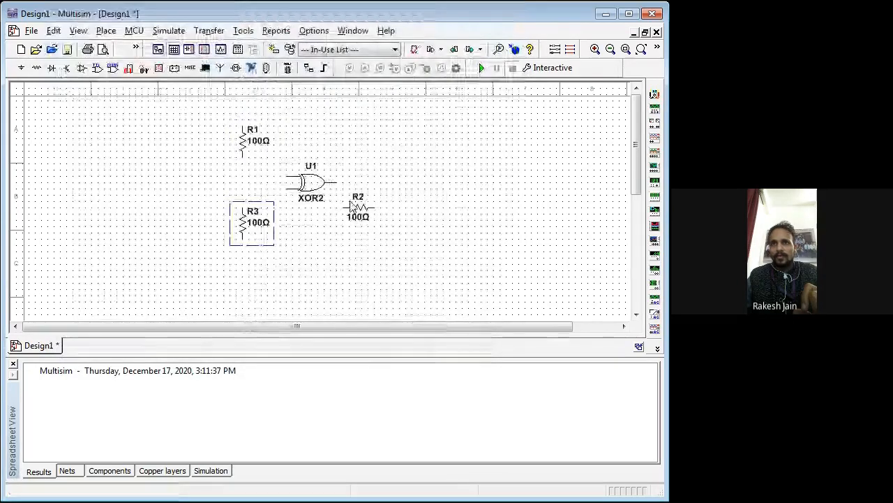
pyautogui.rightClick(343, 216)
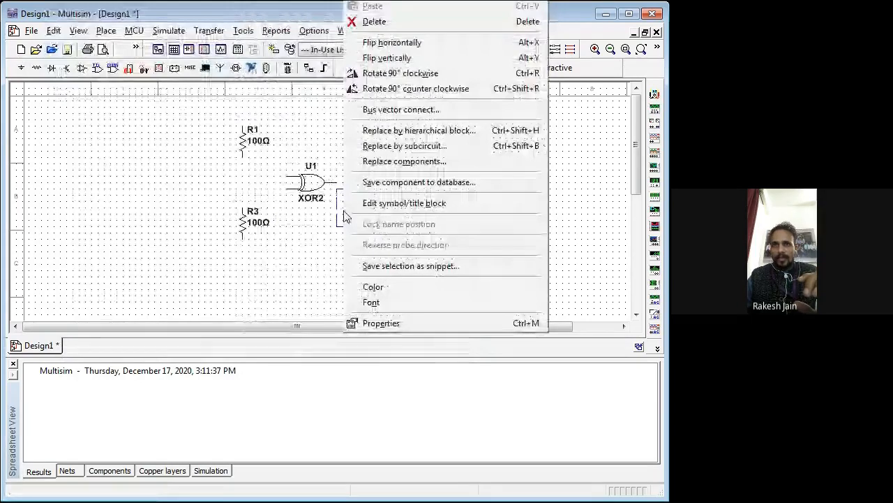
pyautogui.click(381, 73)
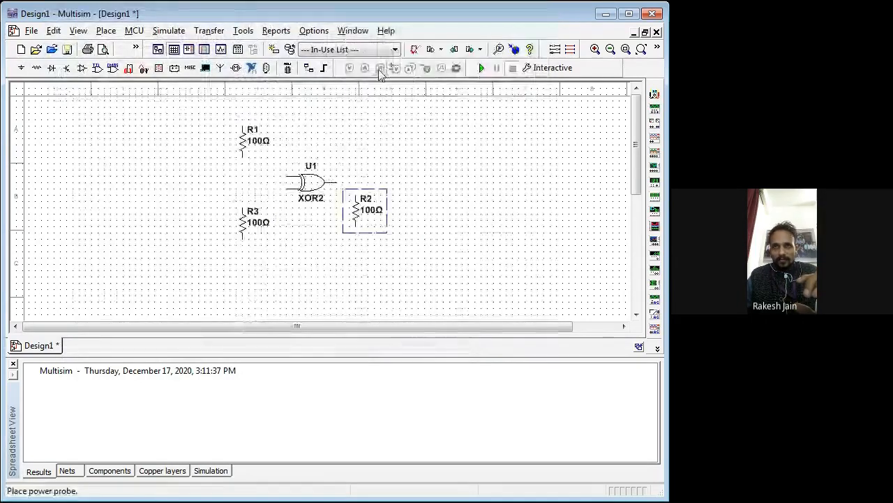
# Step: Move resistor R2 directly below the XOR gate's output pin, level with R3
pyautogui.moveTo(356, 212); pyautogui.dragTo(338, 224)
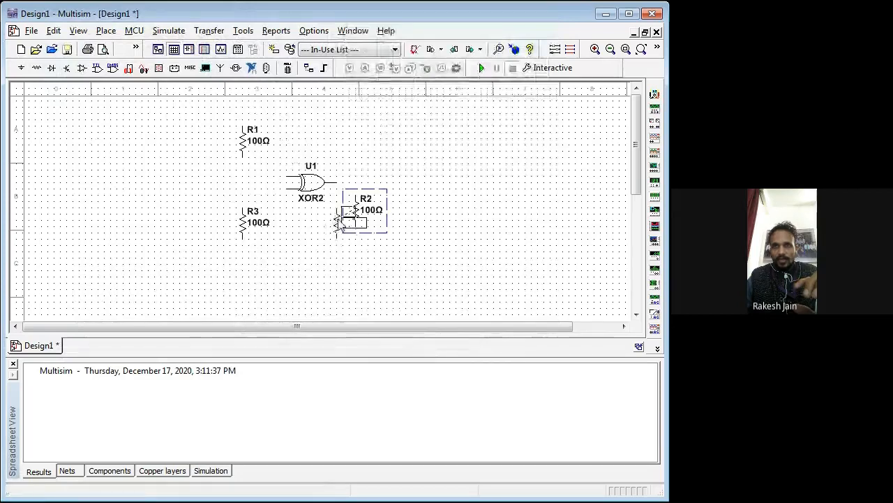
pyautogui.moveTo(340, 222); pyautogui.dragTo(340, 222)
pyautogui.click(413, 235)
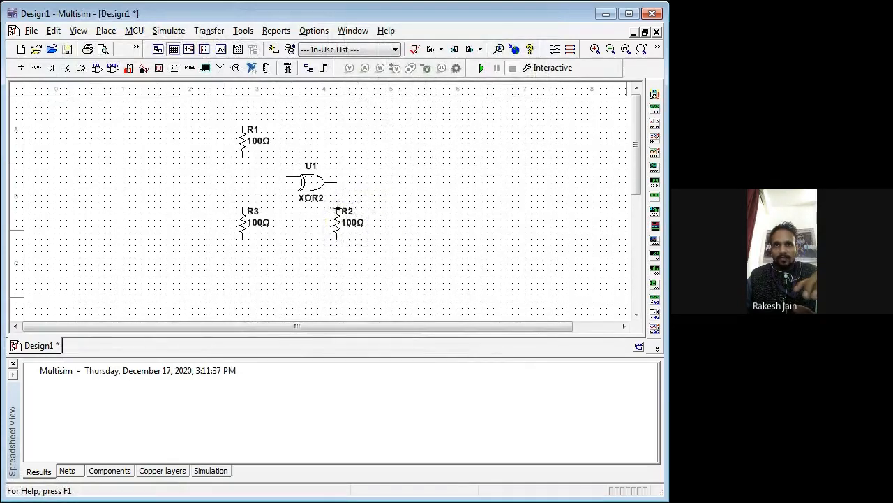
# Step: Wire R2 to the XOR gate's output, R1 to its upper input and R3 to its lower input
pyautogui.click(336, 208)
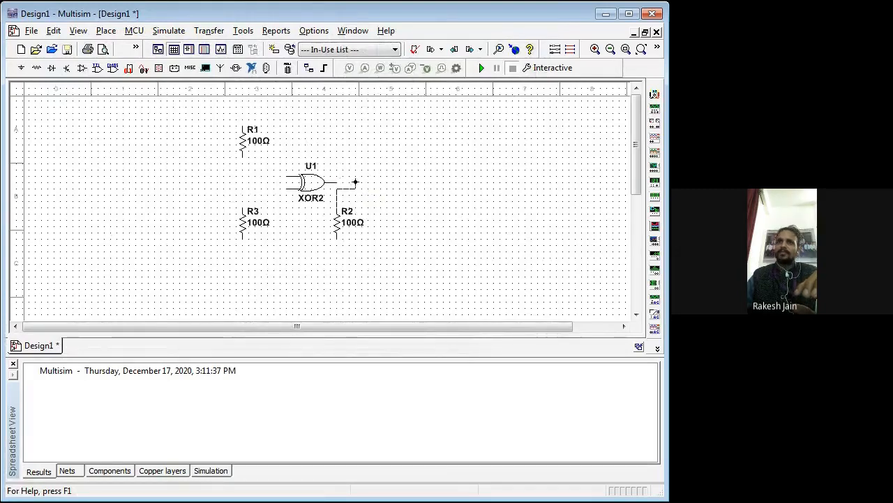
pyautogui.moveTo(337, 183); pyautogui.dragTo(336, 208)
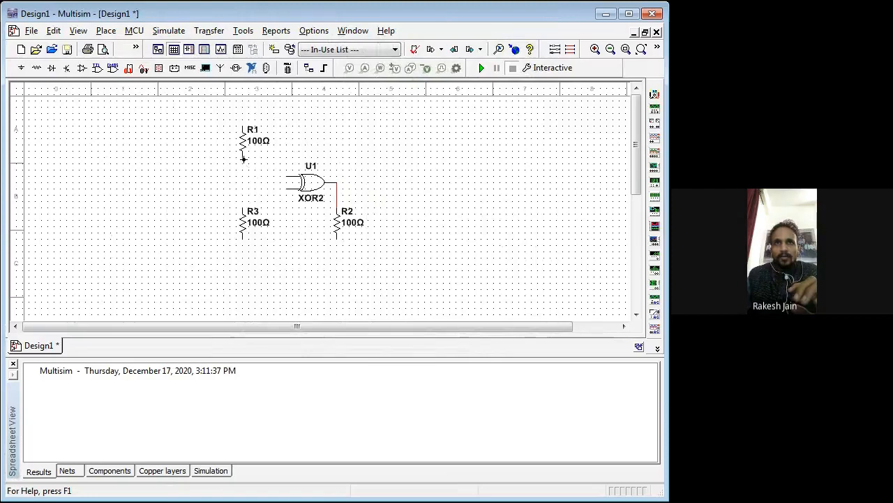
pyautogui.moveTo(241, 157); pyautogui.dragTo(244, 220)
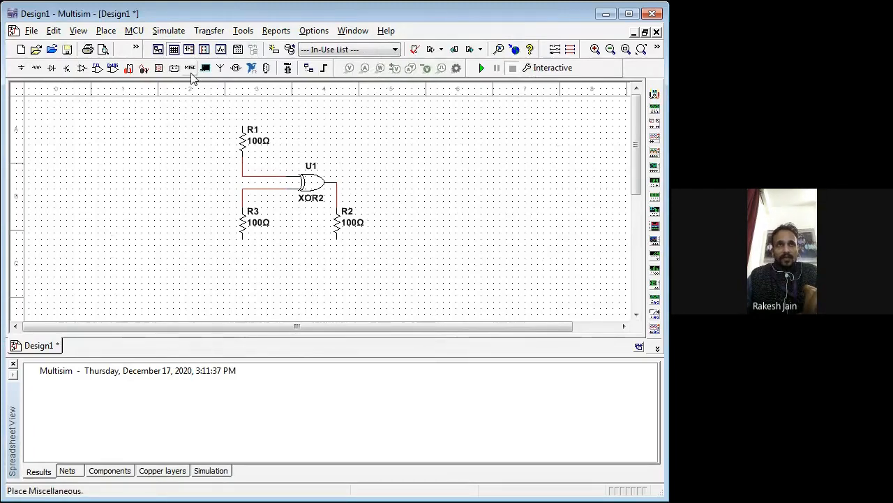
# Step: Place two 1 kΩ resistors from the Basic group, one to the left of R1 and one to the left of R3
pyautogui.click(191, 69)
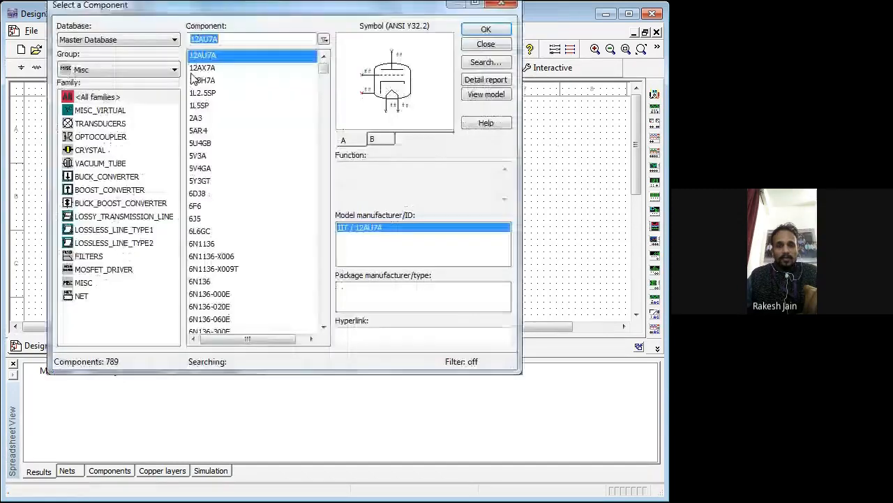
pyautogui.click(111, 74)
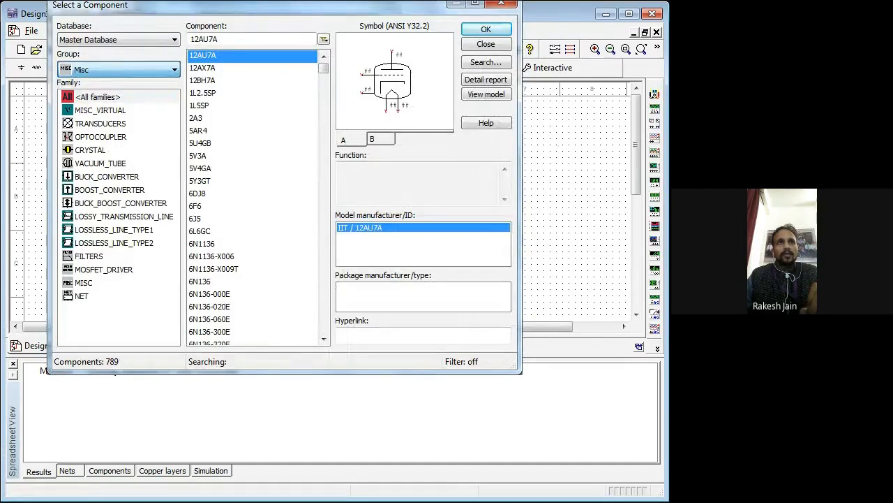
pyautogui.click(89, 74)
pyautogui.click(91, 109)
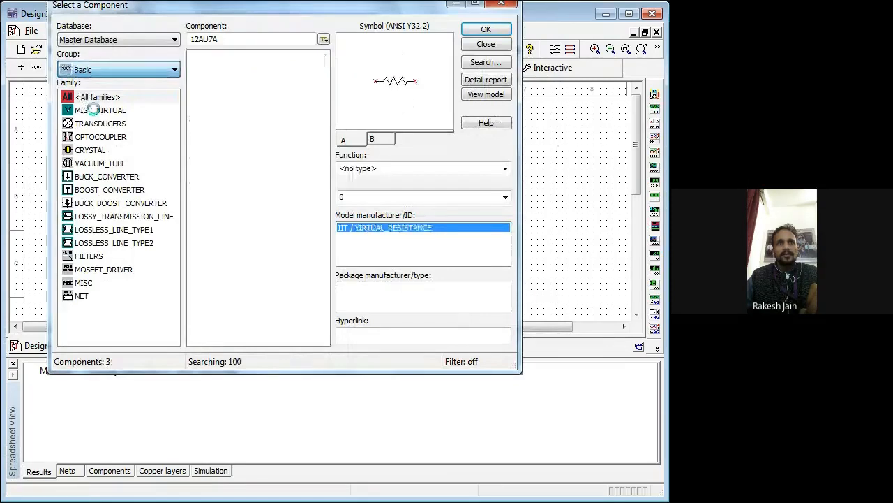
pyautogui.click(91, 255)
pyautogui.moveTo(219, 39); pyautogui.dragTo(194, 37)
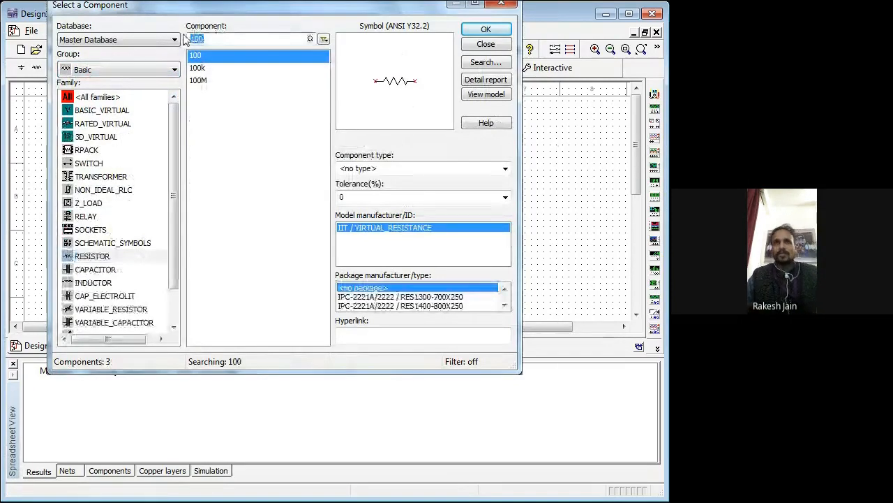
pyautogui.write('1K')
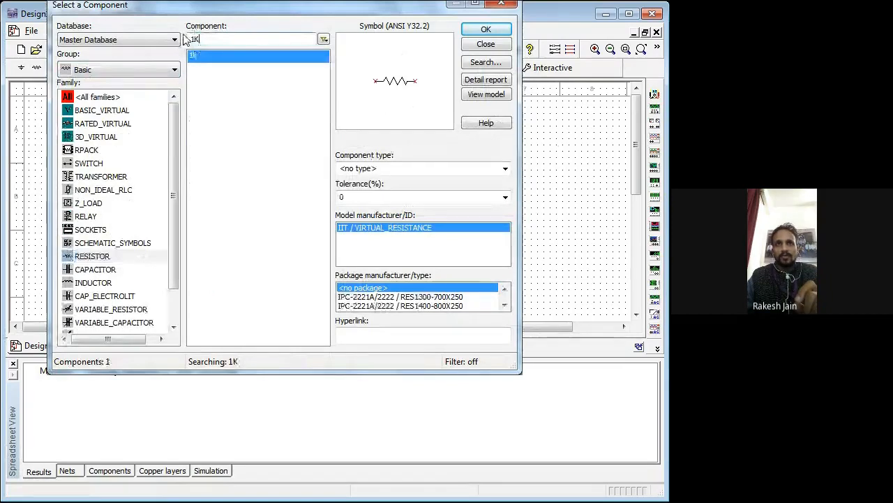
pyautogui.press('Return')
pyautogui.click(169, 145)
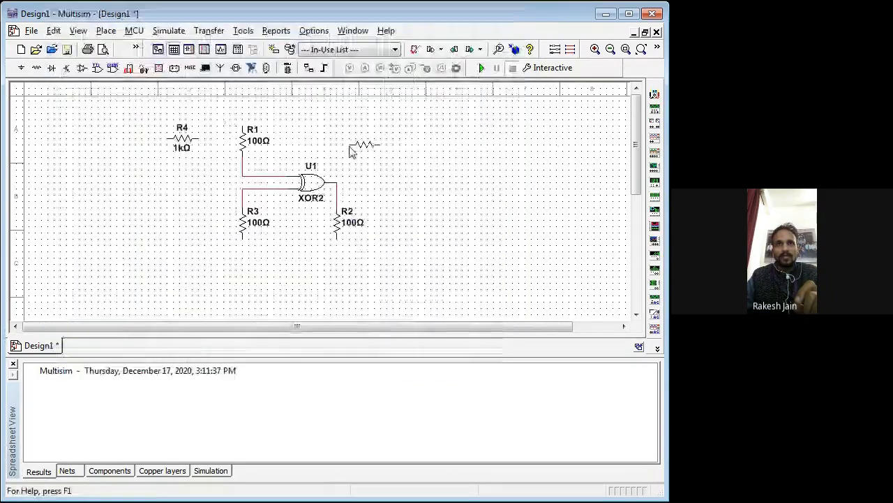
pyautogui.click(183, 212)
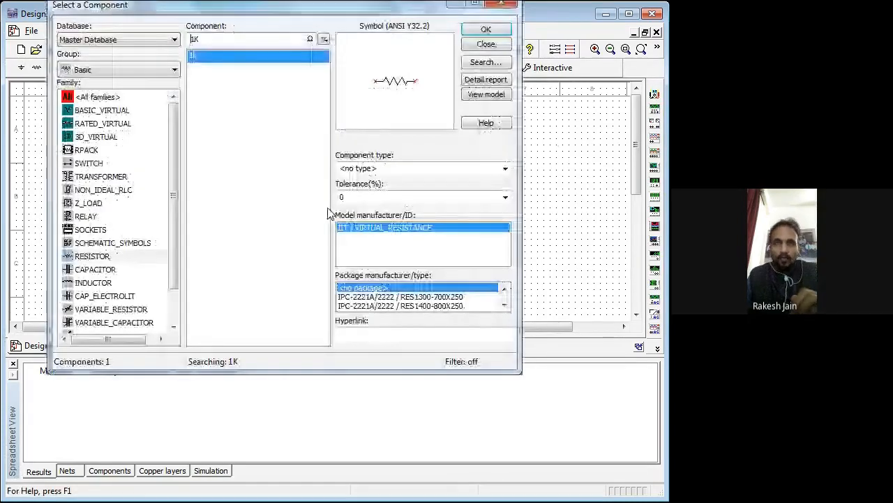
pyautogui.press('Return')
# Step: Rotate resistor R4 90° counter clockwise and resistor R5 90° clockwise
pyautogui.click(181, 143)
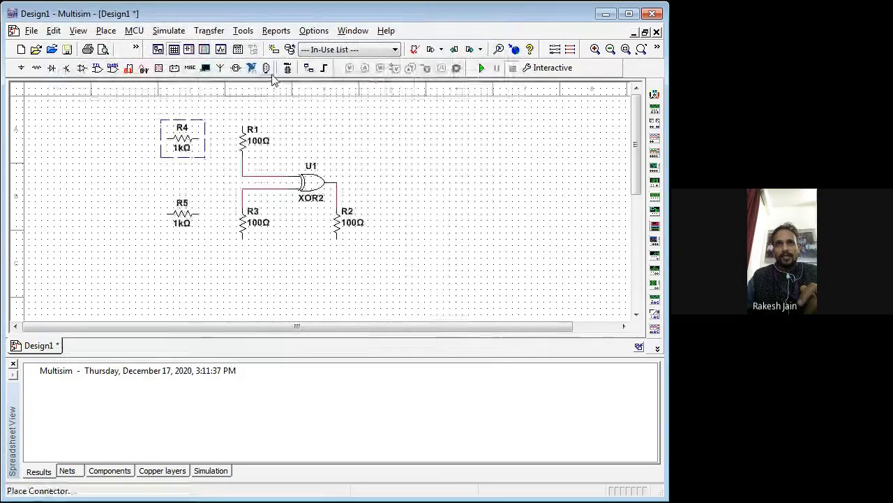
pyautogui.rightClick(190, 140)
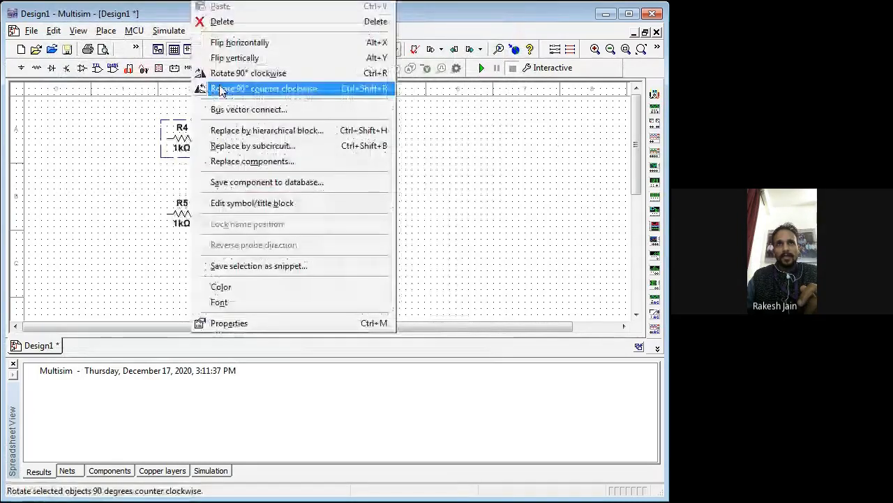
pyautogui.click(222, 91)
pyautogui.rightClick(171, 214)
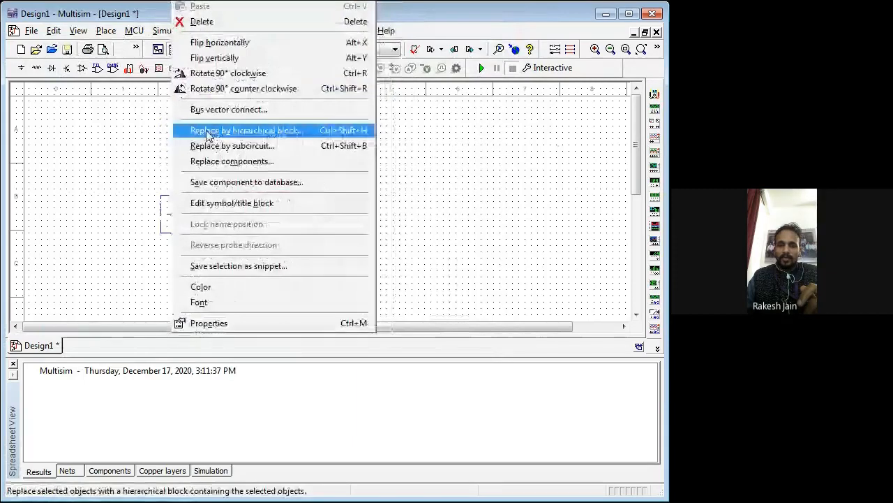
pyautogui.click(200, 73)
# Step: Wire R5 to the gate's lower input line at R3 and R4 to the upper input line at R1
pyautogui.click(180, 189)
pyautogui.click(238, 191)
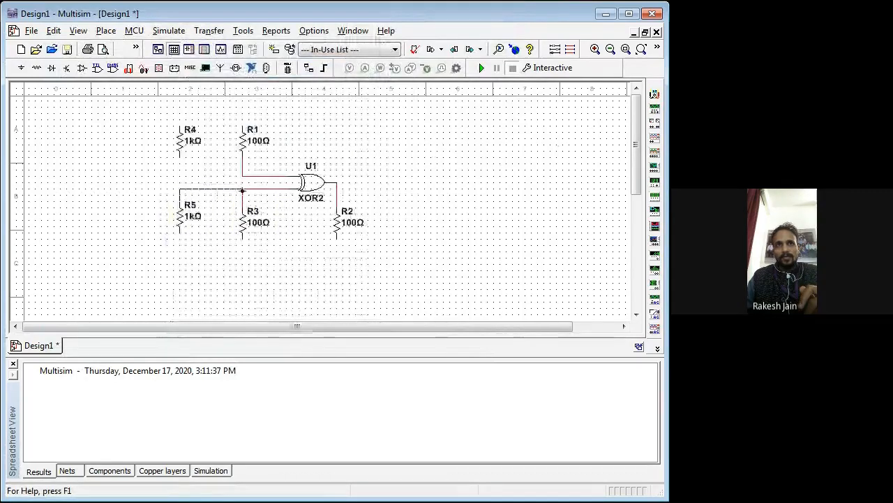
pyautogui.click(185, 167)
pyautogui.click(242, 173)
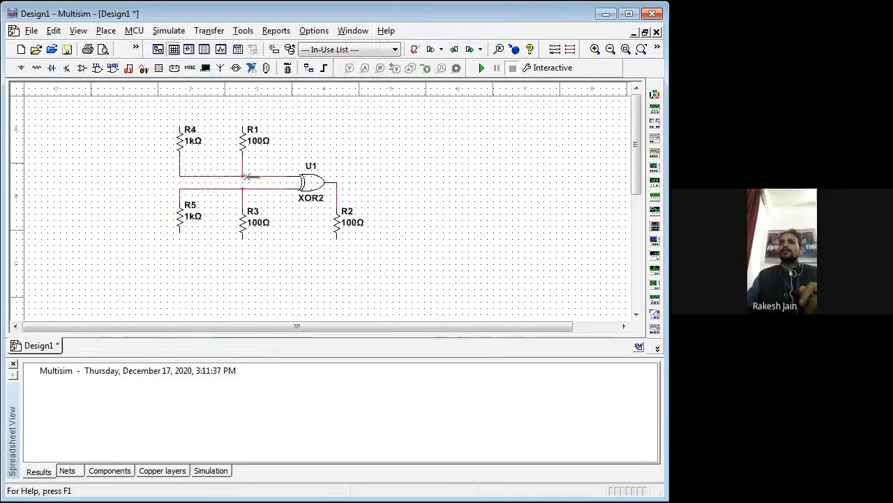
# Step: Place five analog GROUND symbols from the POWER_SOURCES family, one beside each of the resistors R4, R5, R1, R3 and R2
pyautogui.click(190, 68)
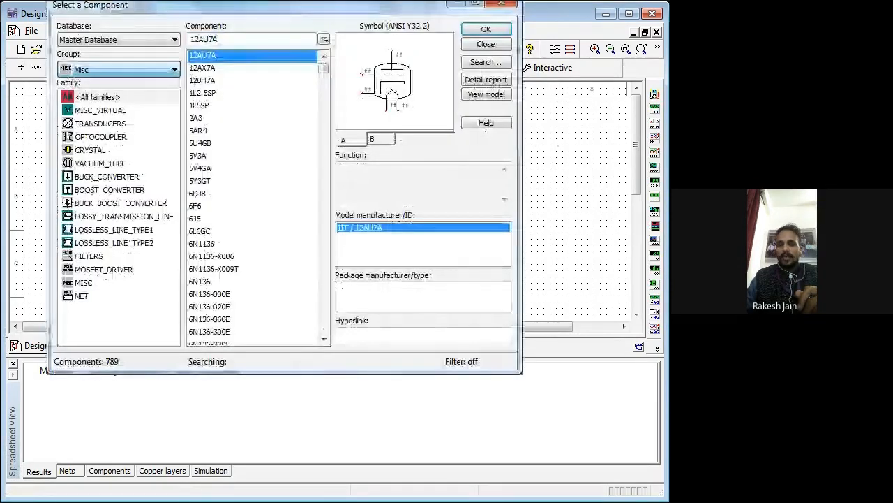
pyautogui.click(92, 97)
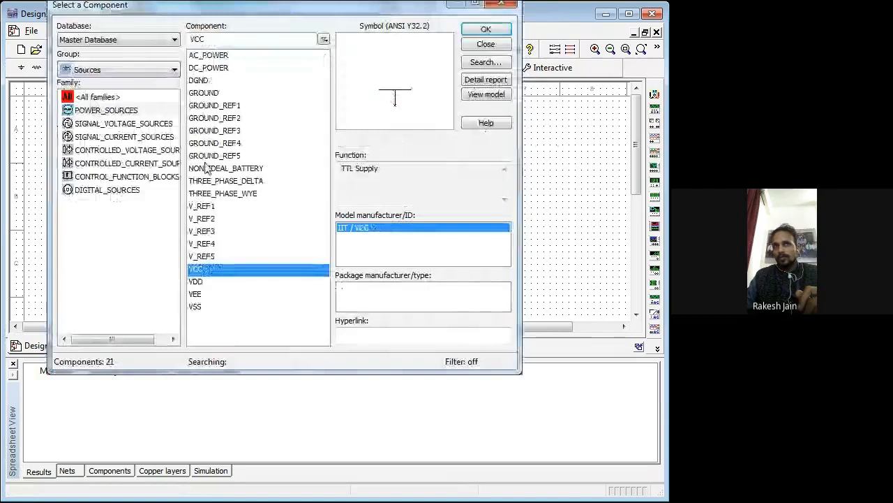
pyautogui.click(202, 93)
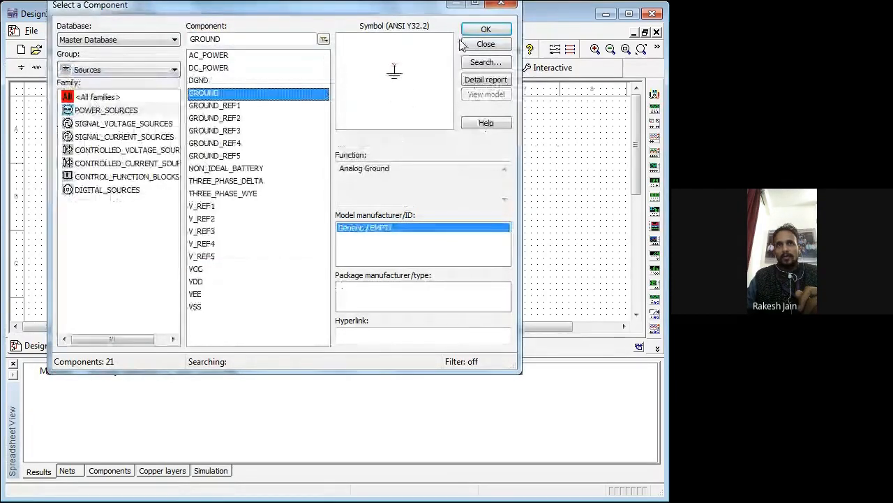
pyautogui.click(480, 31)
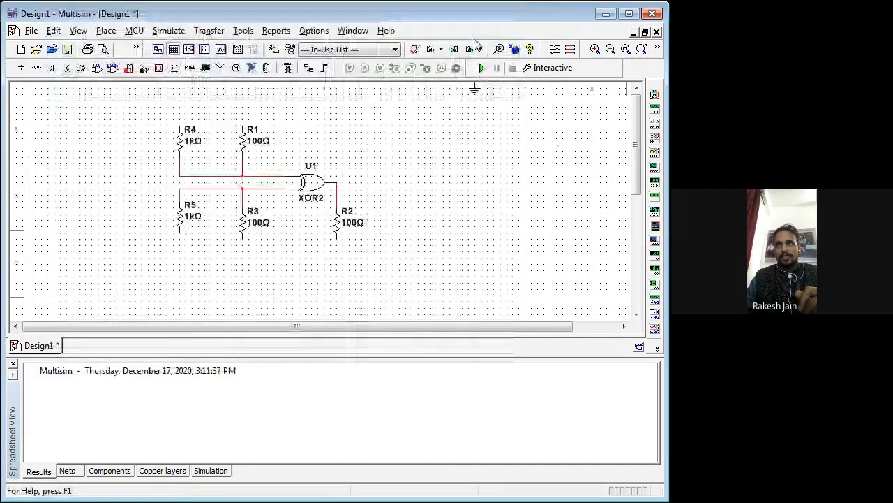
pyautogui.press('Escape')
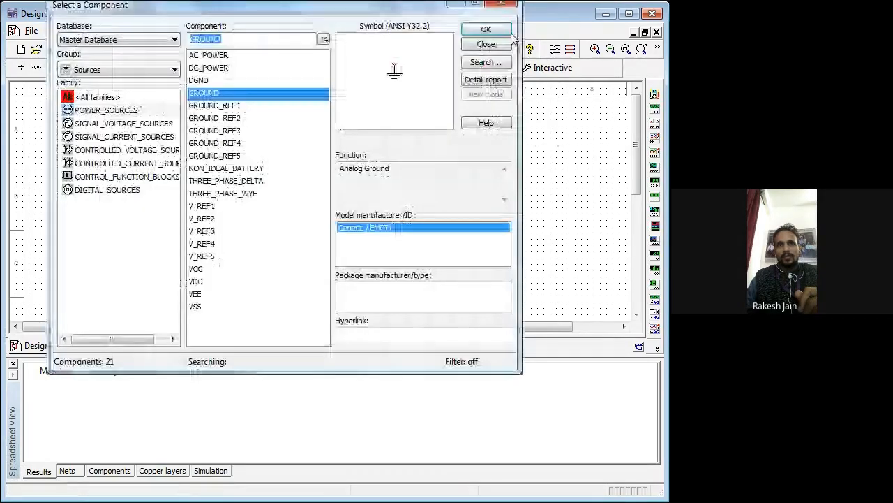
pyautogui.click(489, 30)
pyautogui.click(156, 237)
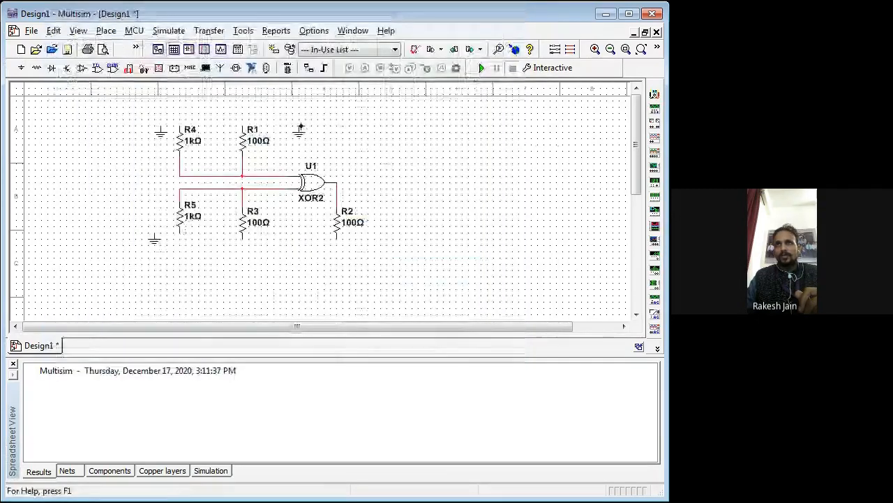
pyautogui.click(300, 128)
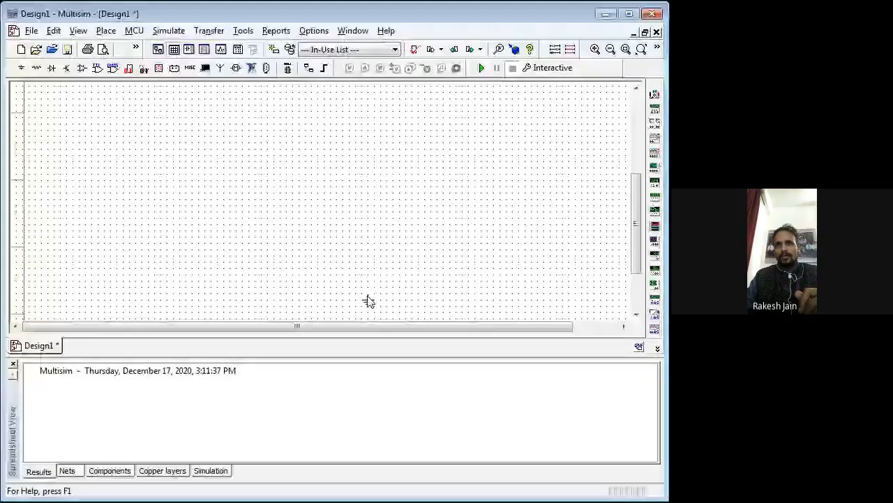
pyautogui.scroll(5, 370, 279)
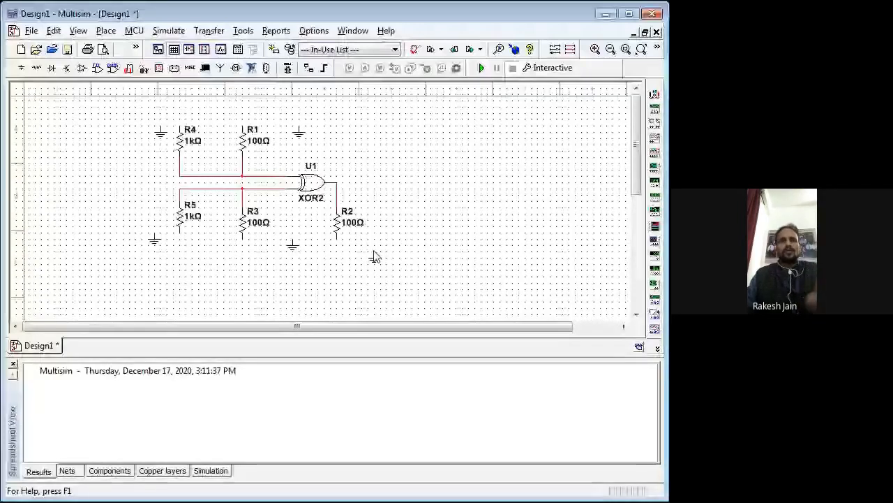
pyautogui.click(373, 257)
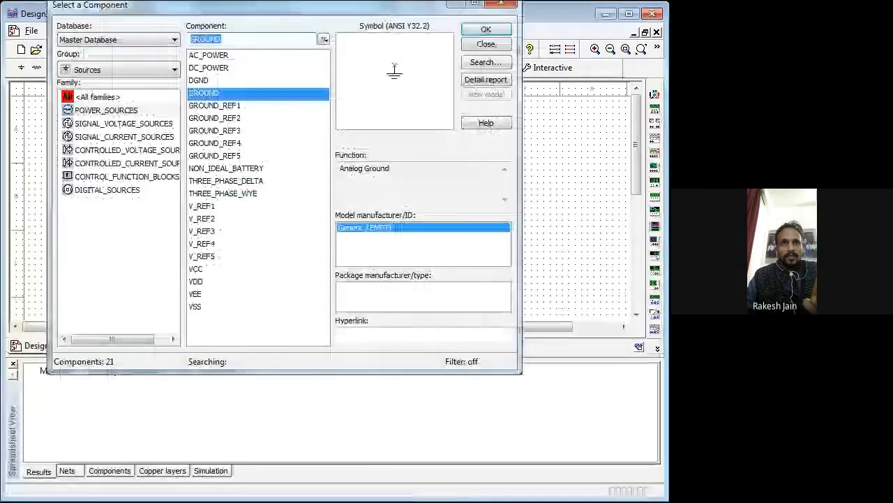
pyautogui.press('Escape')
# Step: Wire the free ends of R4 and R5 to the ground symbols beside them
pyautogui.moveTo(180, 128); pyautogui.dragTo(160, 127)
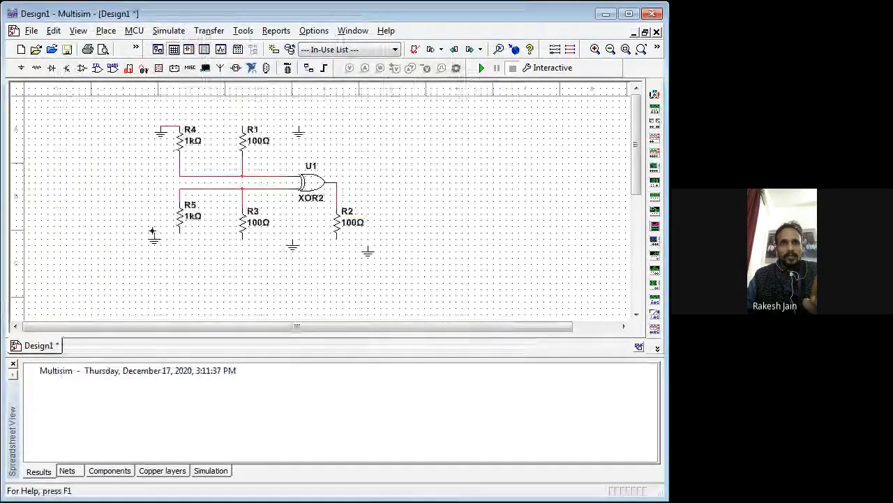
pyautogui.moveTo(153, 232); pyautogui.dragTo(180, 231)
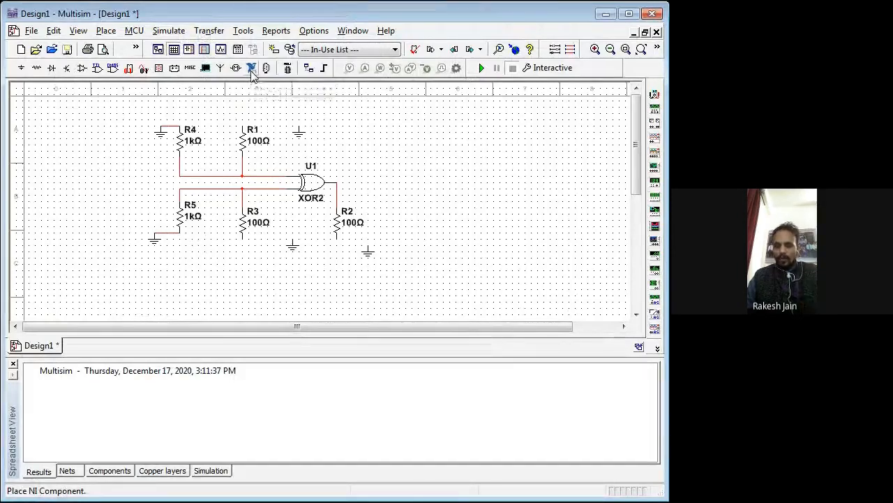
# Step: Search all component groups for LED and place a Led1_Red to the right of R2
pyautogui.click(190, 69)
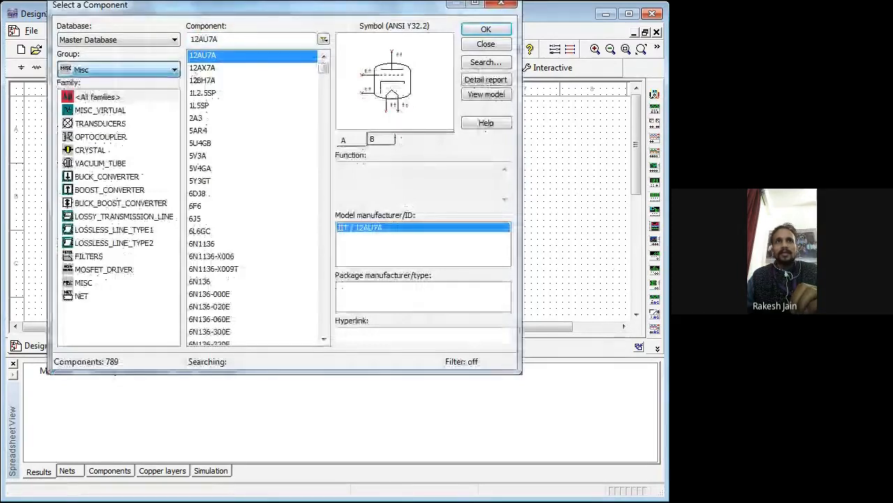
pyautogui.click(95, 97)
pyautogui.moveTo(221, 39); pyautogui.dragTo(189, 39)
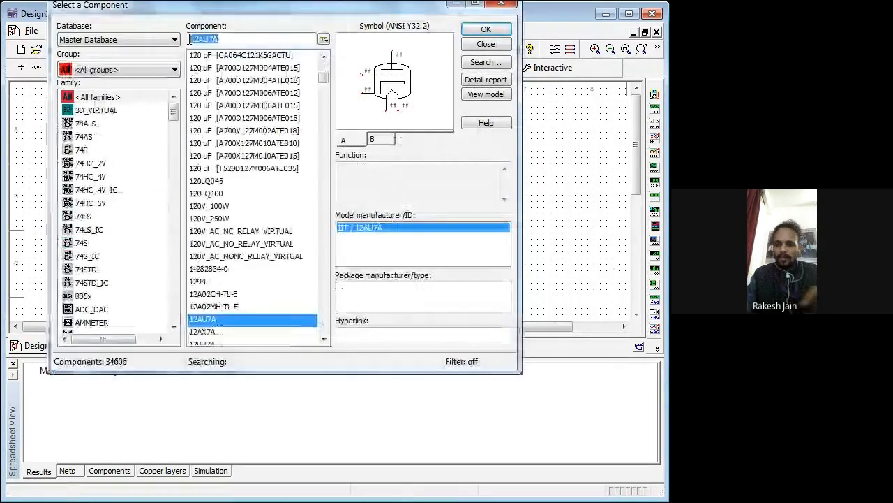
pyautogui.write('LE')
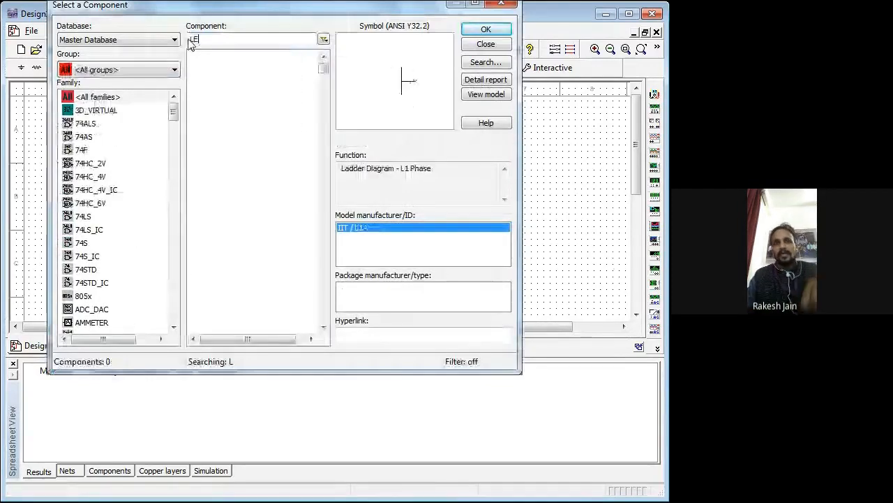
pyautogui.write('D')
pyautogui.click(214, 194)
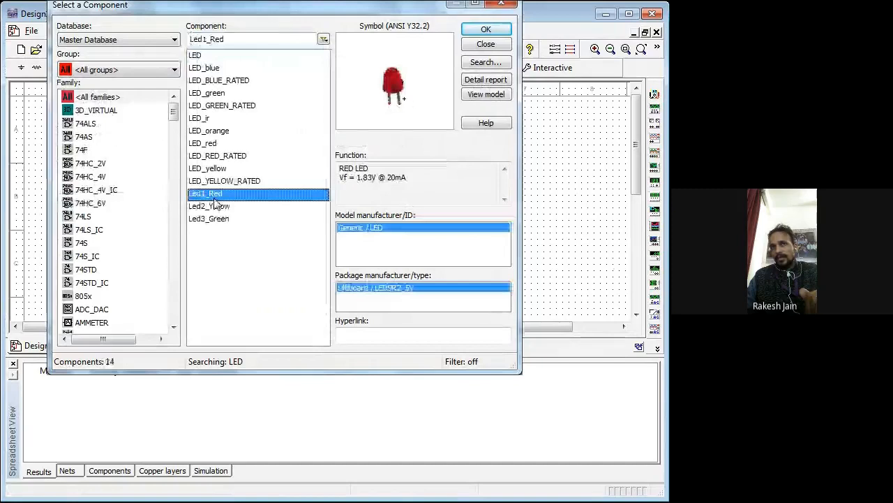
pyautogui.click(486, 31)
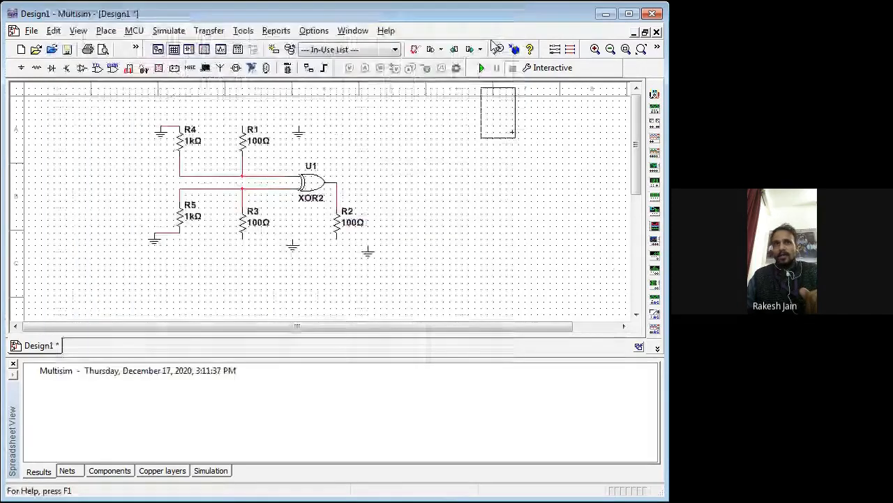
pyautogui.press('Escape')
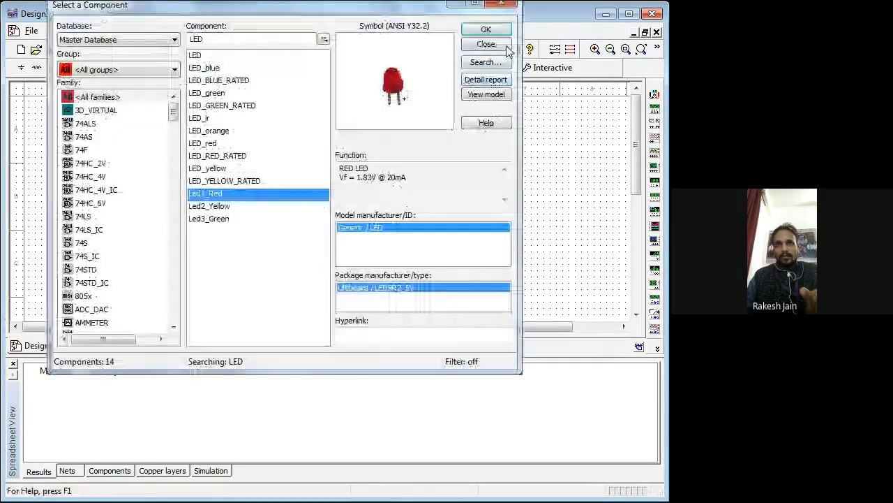
# Step: Place a Led2_Yellow beside R1 and a Led3_Green below R3
pyautogui.click(507, 47)
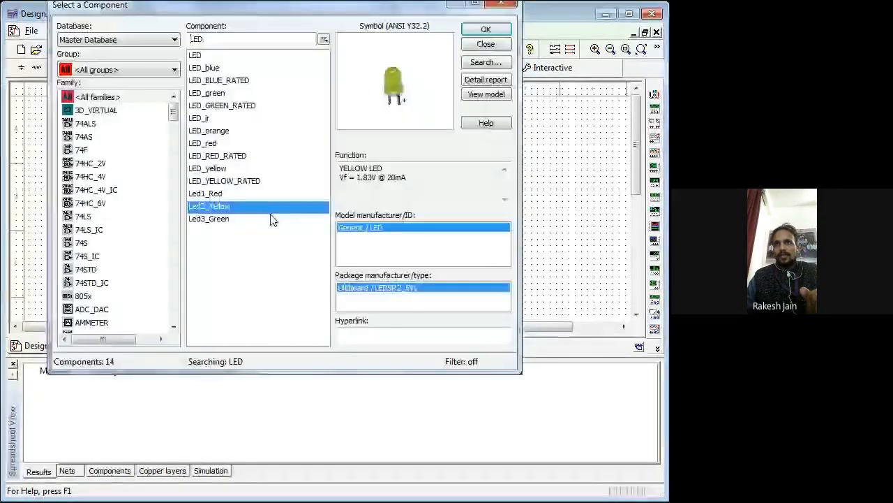
pyautogui.click(262, 219)
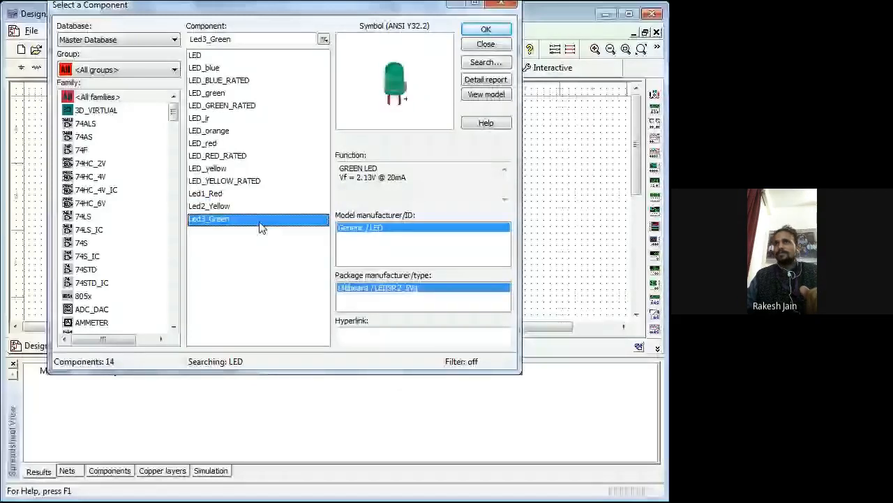
pyautogui.doubleClick(261, 220)
pyautogui.click(259, 292)
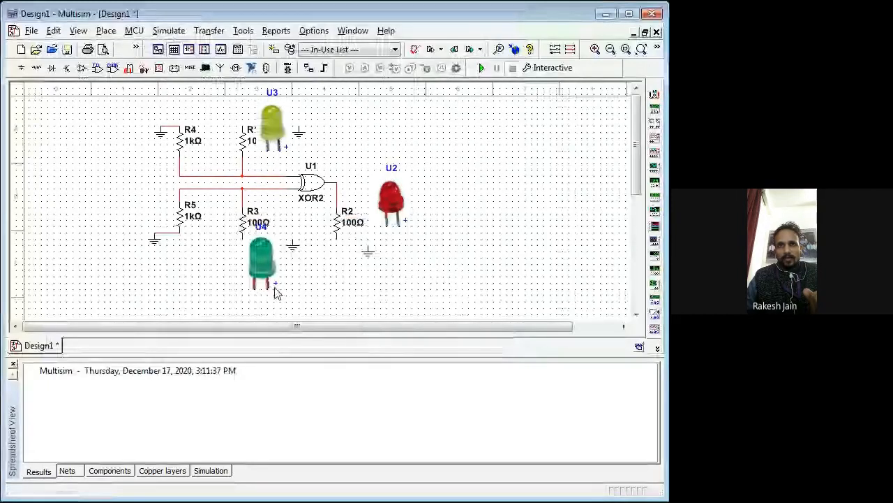
# Step: Move the grounds near R3 and R1 directly beneath the negative leads of the green and yellow LEDs
pyautogui.click(292, 251)
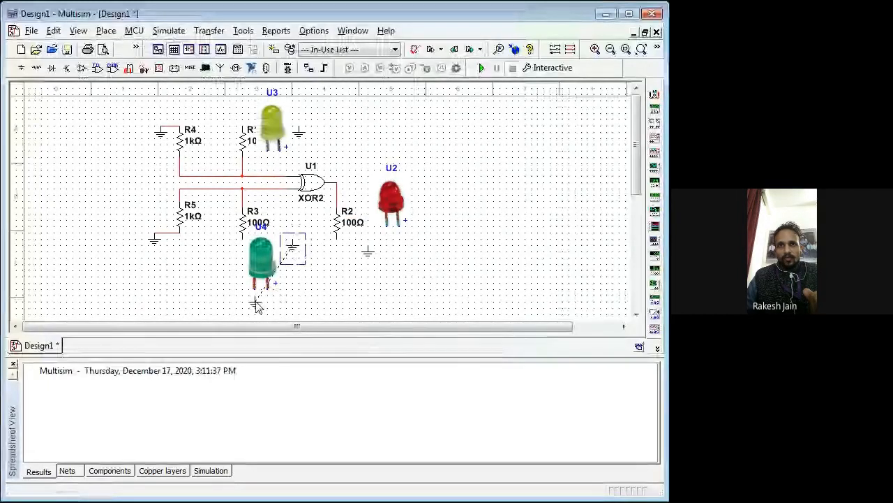
pyautogui.click(256, 305)
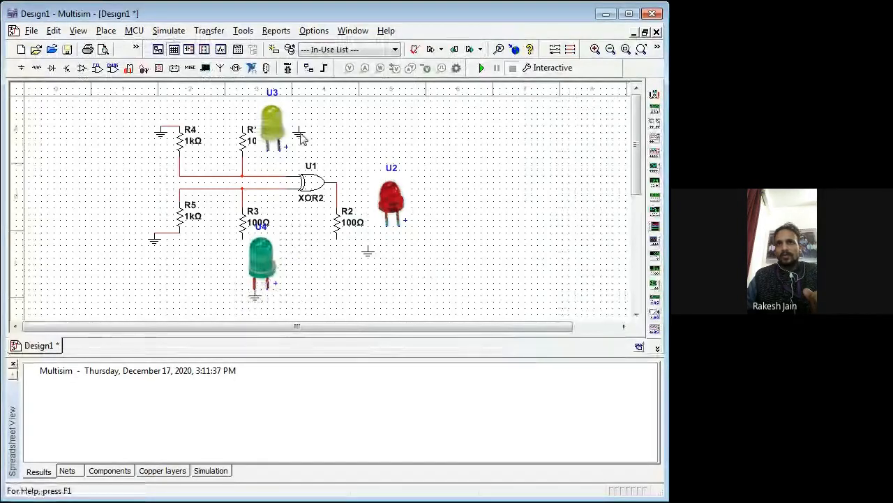
pyautogui.moveTo(300, 134); pyautogui.dragTo(270, 159)
# Step: Move R1 up and the yellow LED U3 clear of it, and wire R1's free end around U3 to its positive lead
pyautogui.moveTo(243, 130); pyautogui.dragTo(242, 102)
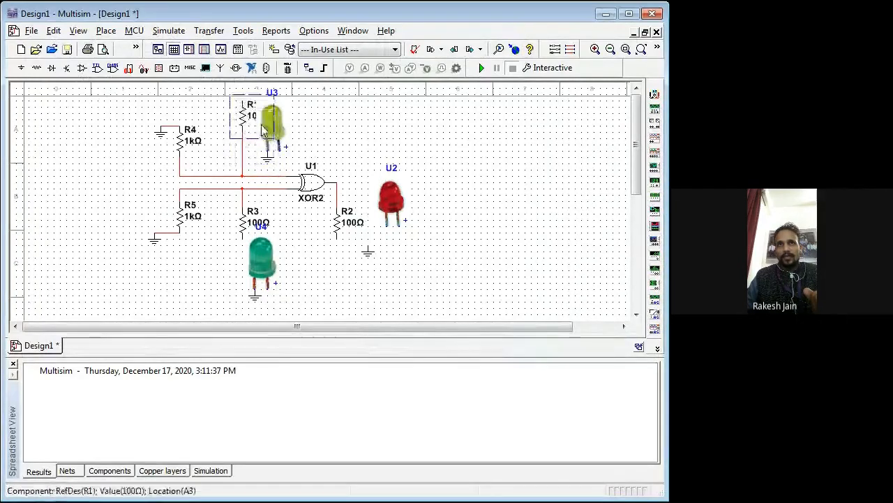
pyautogui.moveTo(276, 127); pyautogui.dragTo(307, 126)
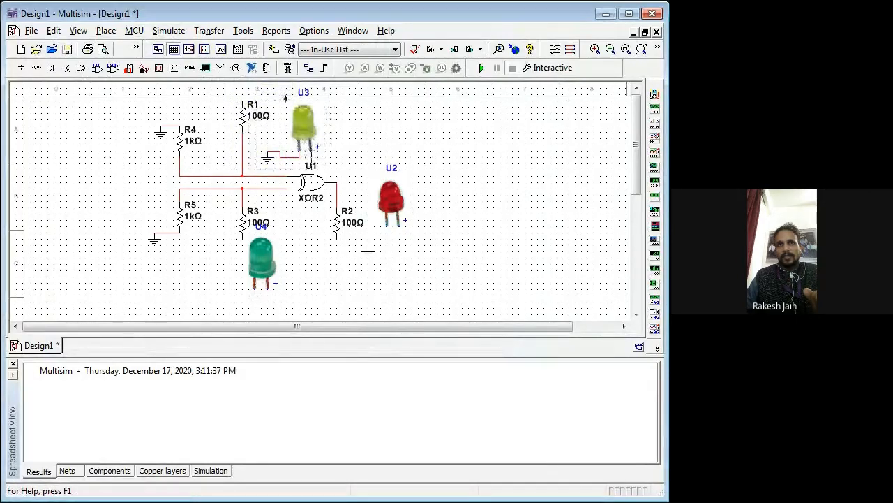
pyautogui.click(243, 103)
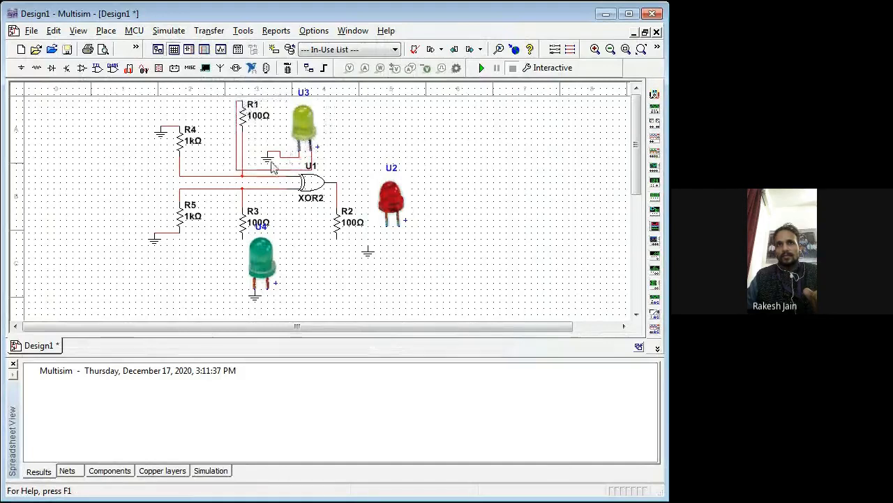
pyautogui.click(311, 151)
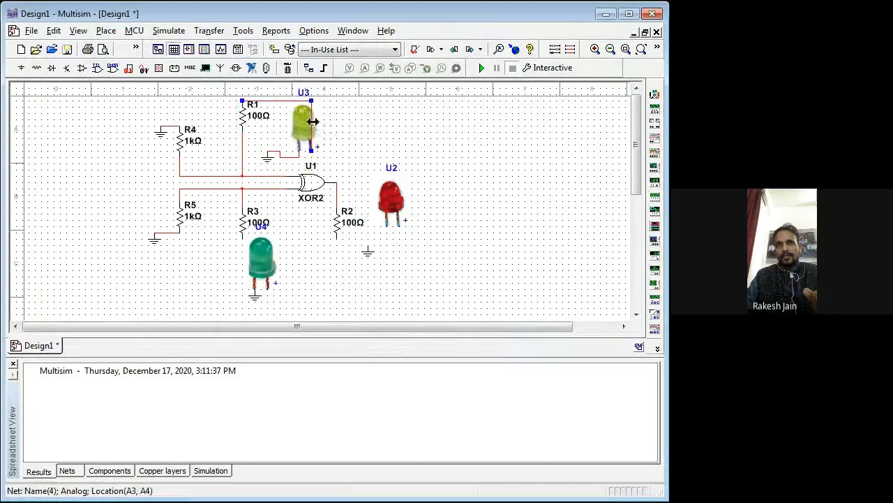
pyautogui.moveTo(333, 124); pyautogui.dragTo(333, 124)
pyautogui.click(374, 136)
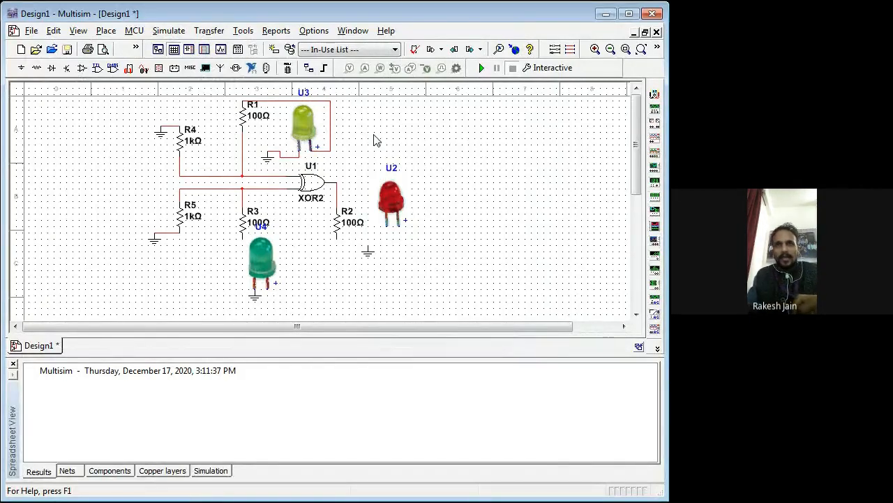
# Step: Move the green LED U4 away from R3 and wire its positive lead to R3's free end, routing the wire over the LED
pyautogui.moveTo(261, 269); pyautogui.dragTo(306, 270)
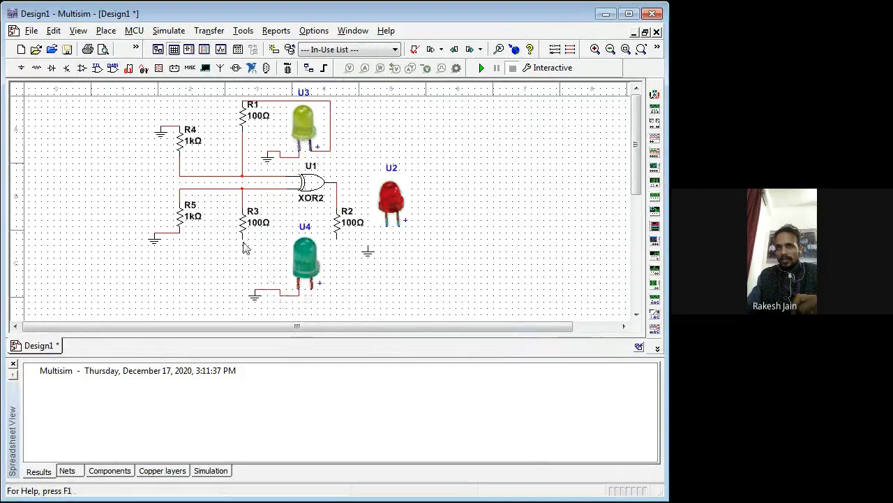
pyautogui.moveTo(243, 241); pyautogui.dragTo(257, 241)
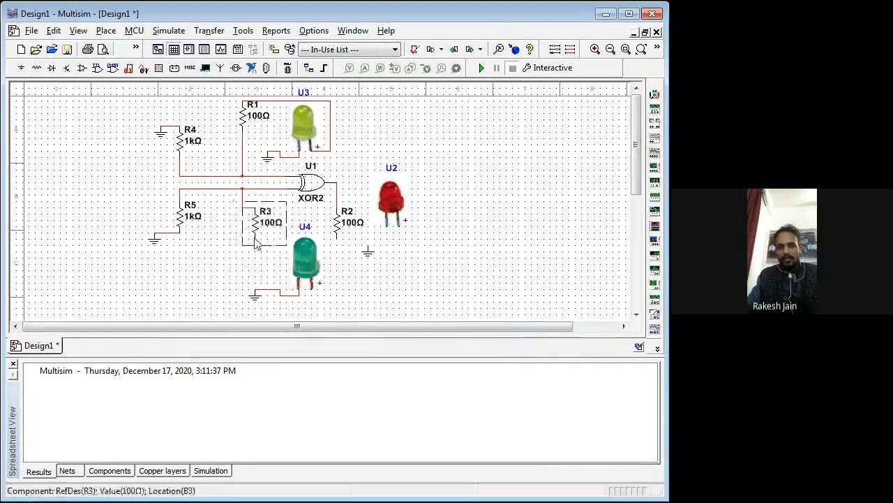
pyautogui.hotkey('ctrl', 'z')
pyautogui.click(243, 243)
pyautogui.click(313, 288)
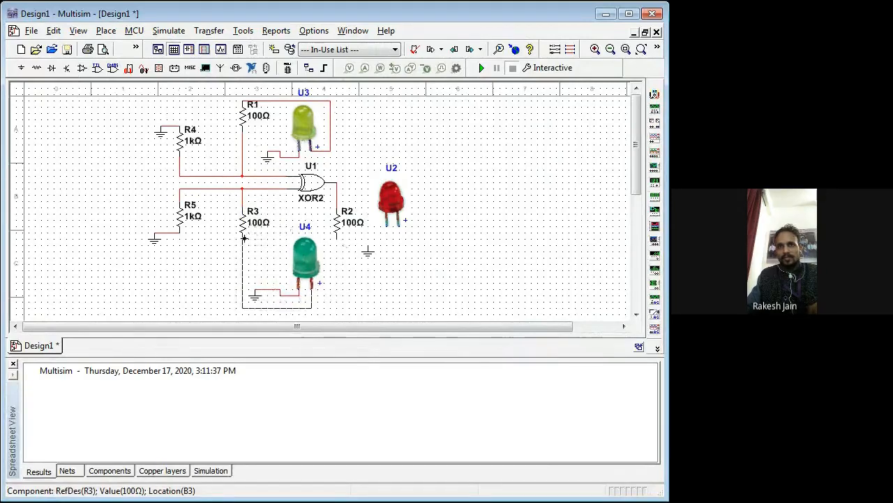
pyautogui.click(244, 238)
pyautogui.click(293, 308)
pyautogui.moveTo(294, 307); pyautogui.dragTo(324, 252)
pyautogui.click(372, 288)
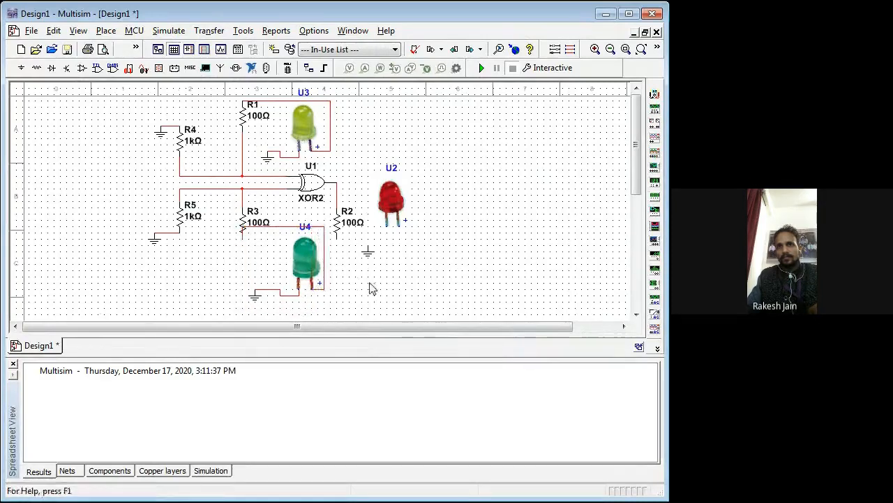
# Step: Shift R2 slightly toward the red LED U2, and wire U2's negative lead to ground and its positive lead to R2
pyautogui.moveTo(336, 223); pyautogui.dragTo(349, 223)
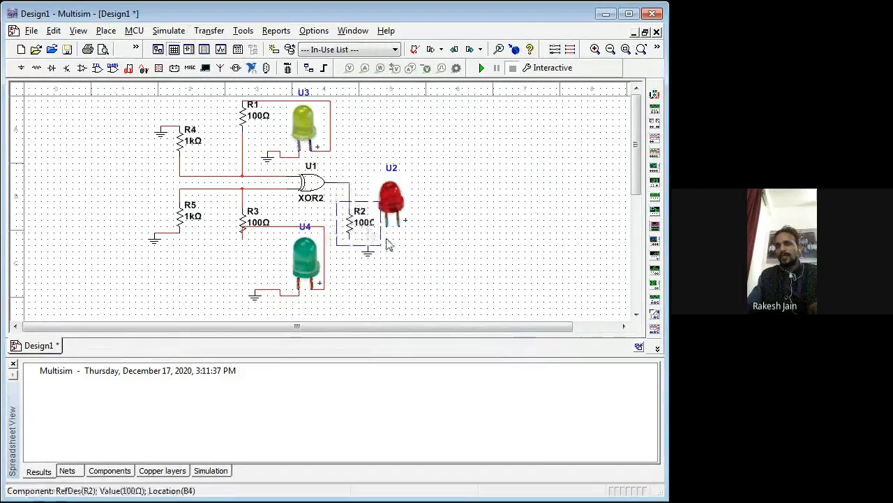
pyautogui.click(437, 237)
pyautogui.click(388, 225)
pyautogui.click(367, 244)
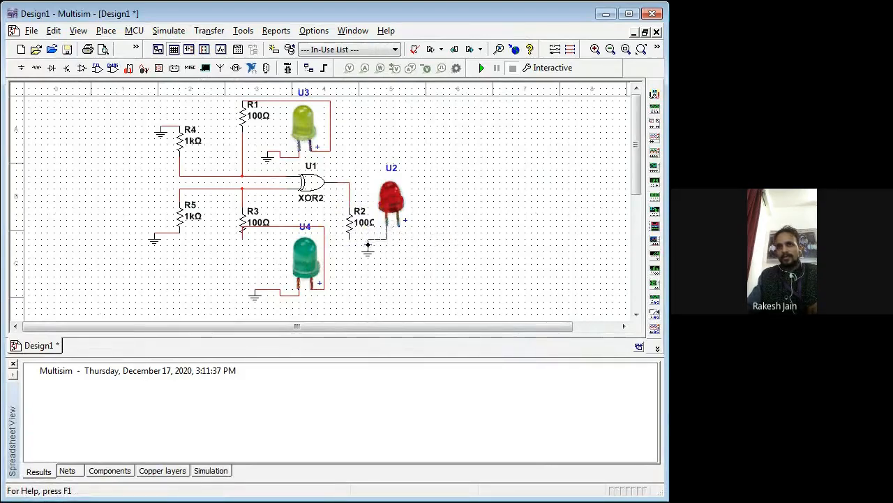
pyautogui.click(401, 224)
pyautogui.click(349, 239)
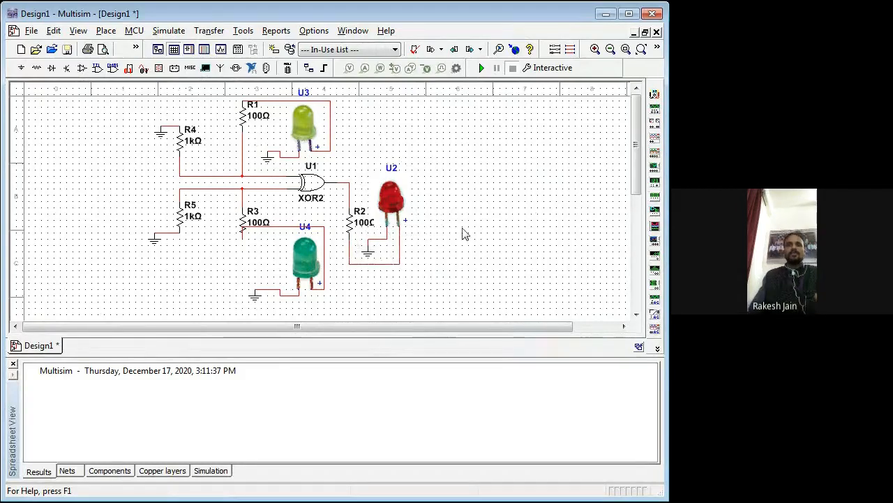
# Step: Move the red LED U2 farther from R2 and reroute the wire between them over the top of the LED
pyautogui.click(376, 200)
pyautogui.moveTo(377, 200); pyautogui.dragTo(390, 200)
pyautogui.click(389, 239)
pyautogui.moveTo(395, 185); pyautogui.dragTo(437, 175)
pyautogui.moveTo(347, 174); pyautogui.dragTo(360, 187)
pyautogui.click(500, 206)
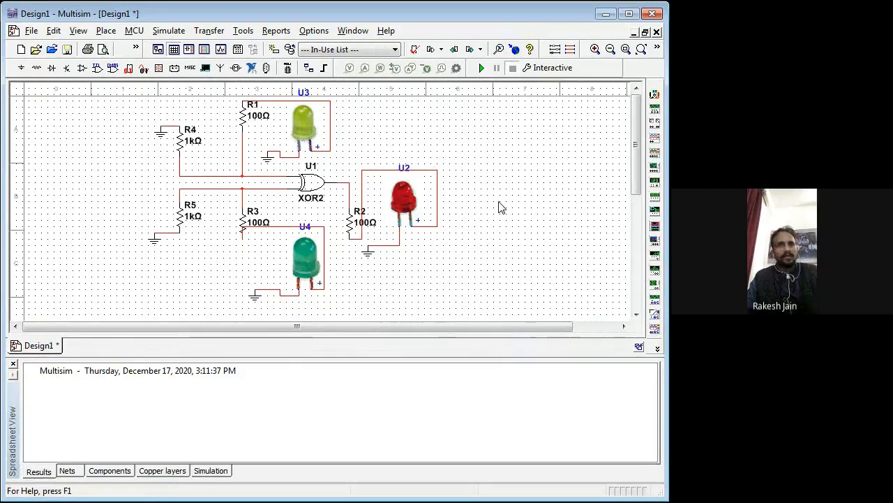
# Step: Place section A of a DIPSW2 switch from the Basic group's SWITCH family beside the XOR gate's input wires
pyautogui.click(193, 68)
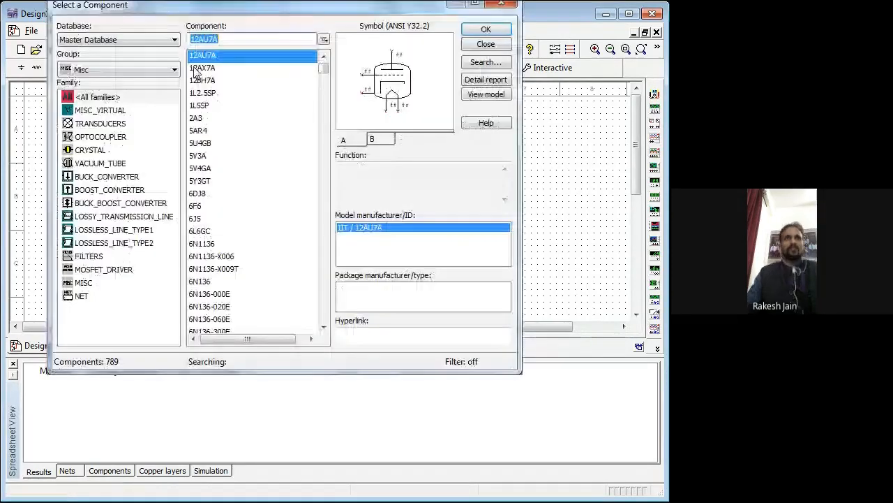
pyautogui.write('1K')
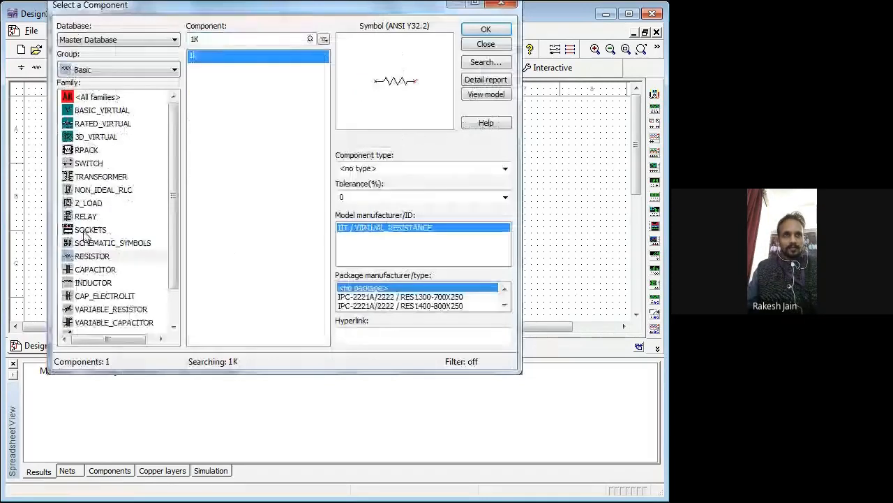
pyautogui.click(79, 163)
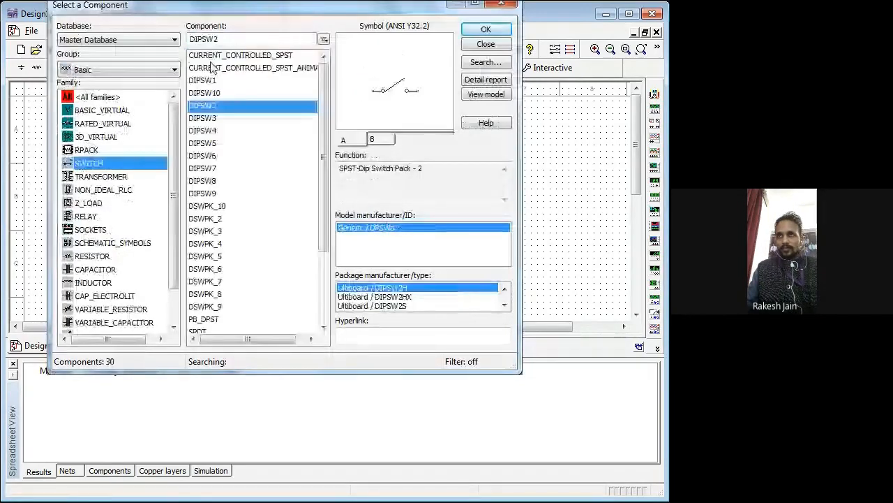
pyautogui.click(482, 32)
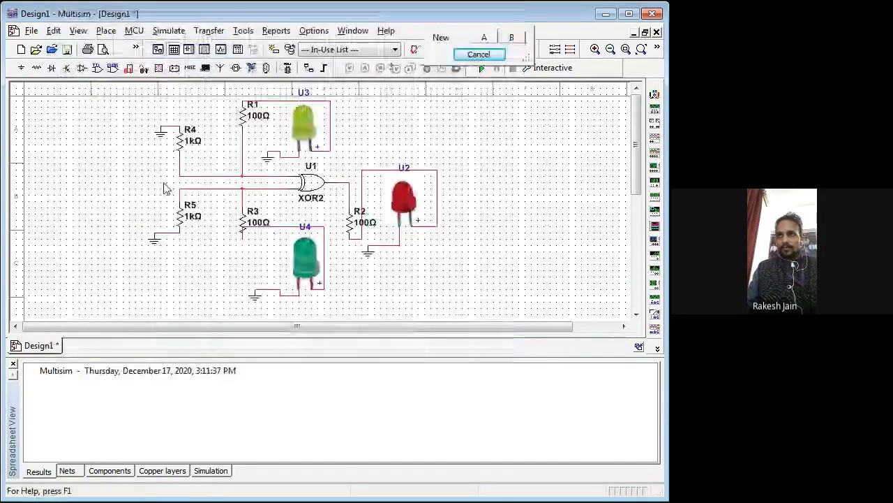
pyautogui.click(483, 38)
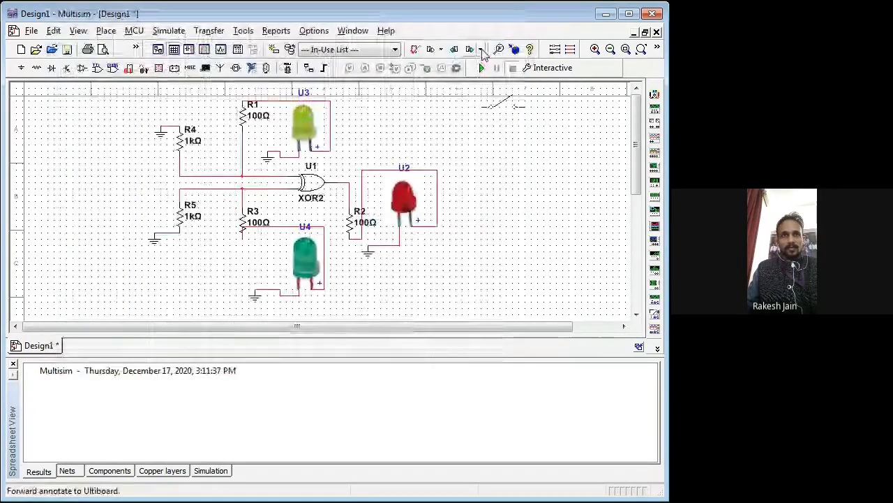
pyautogui.moveTo(140, 175); pyautogui.dragTo(86, 179)
pyautogui.click(84, 179)
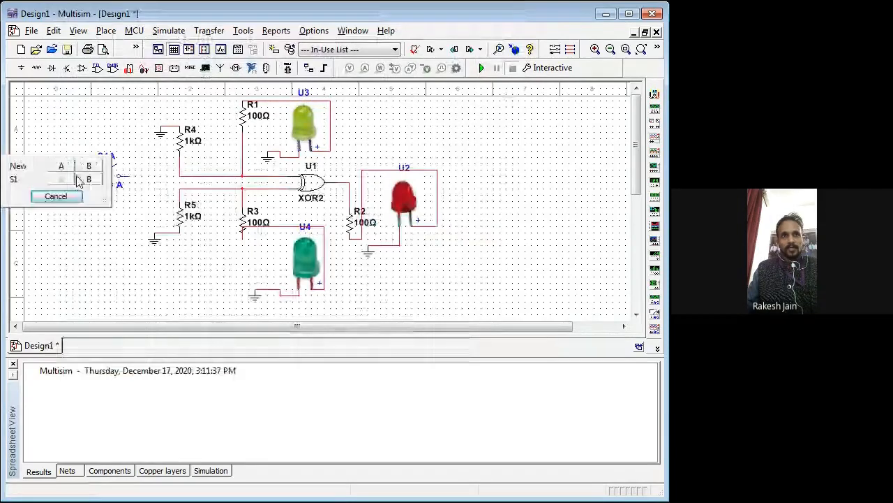
# Step: Place section B of switch S1 just below section A and end component placement
pyautogui.press('Escape')
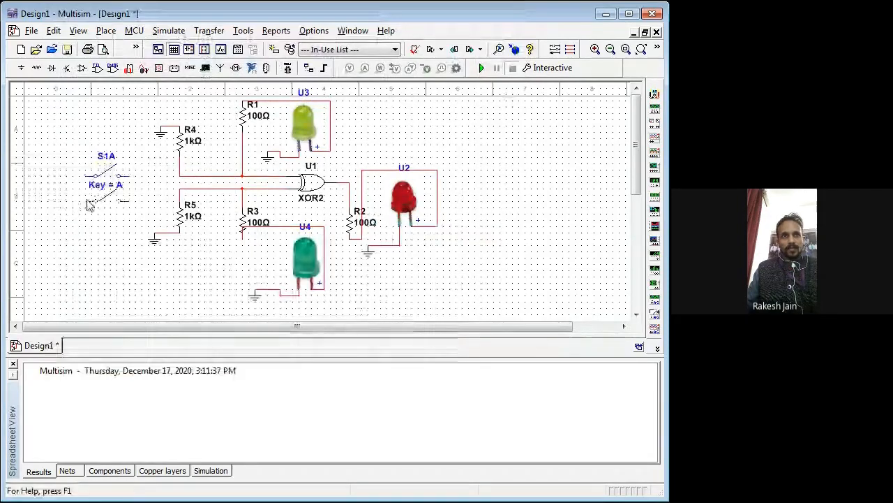
pyautogui.click(87, 201)
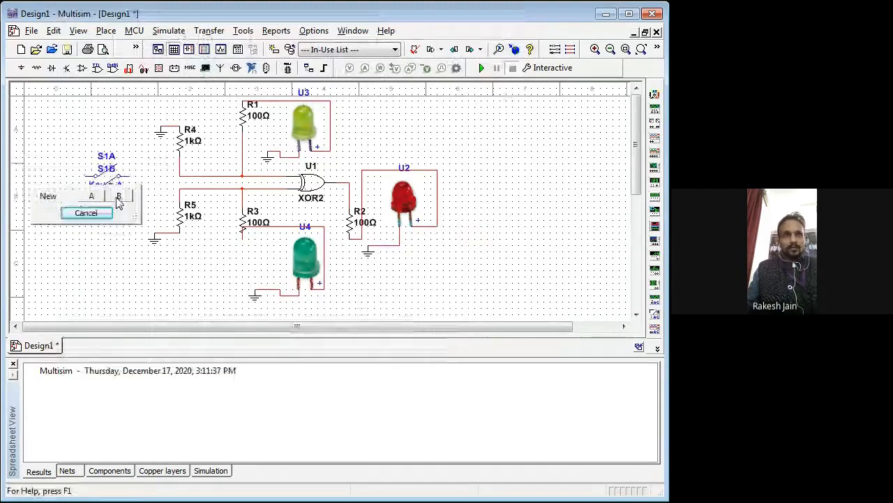
pyautogui.press('Escape')
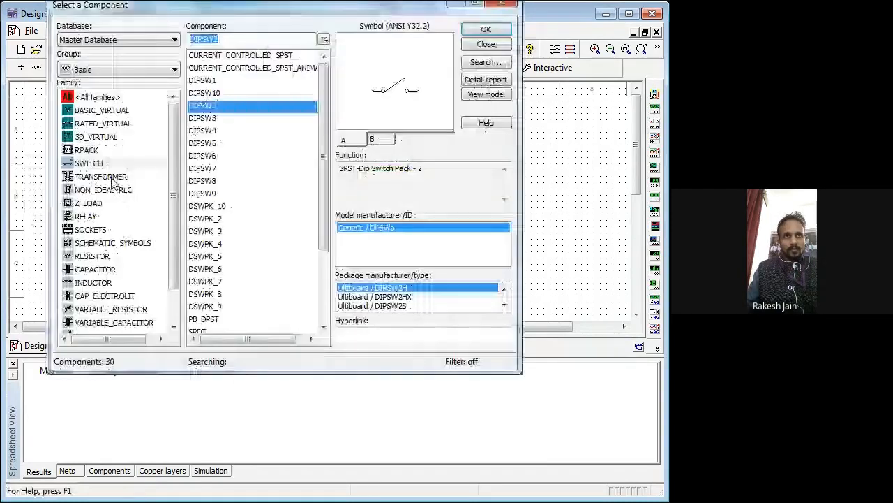
pyautogui.press('Escape')
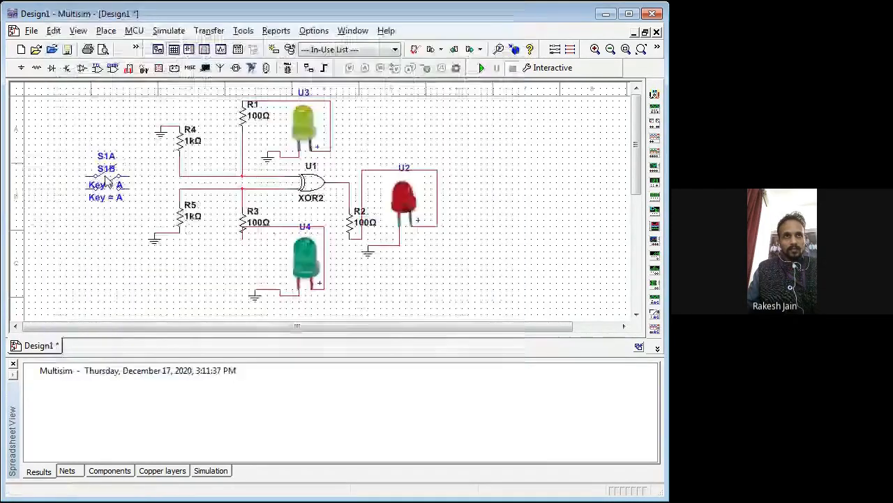
# Step: Separate the overlapping switches by moving S1A up and S1B down, aligning their terminals vertically
pyautogui.click(106, 180)
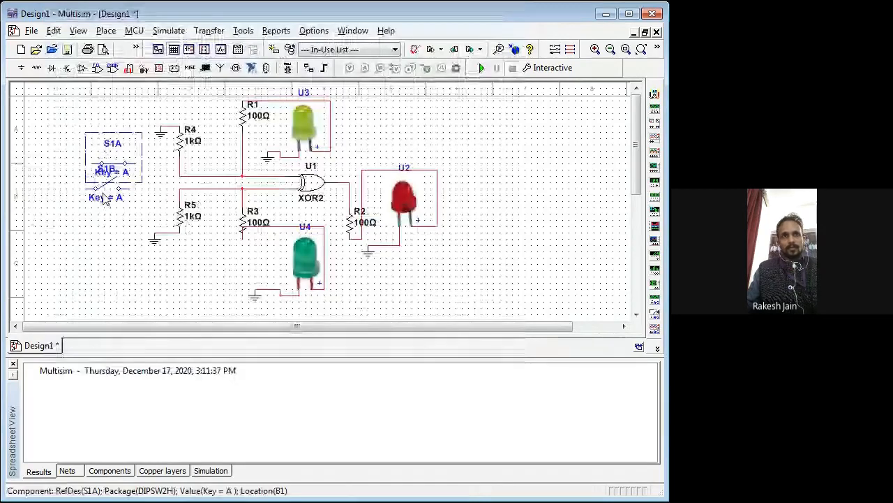
pyautogui.click(142, 263)
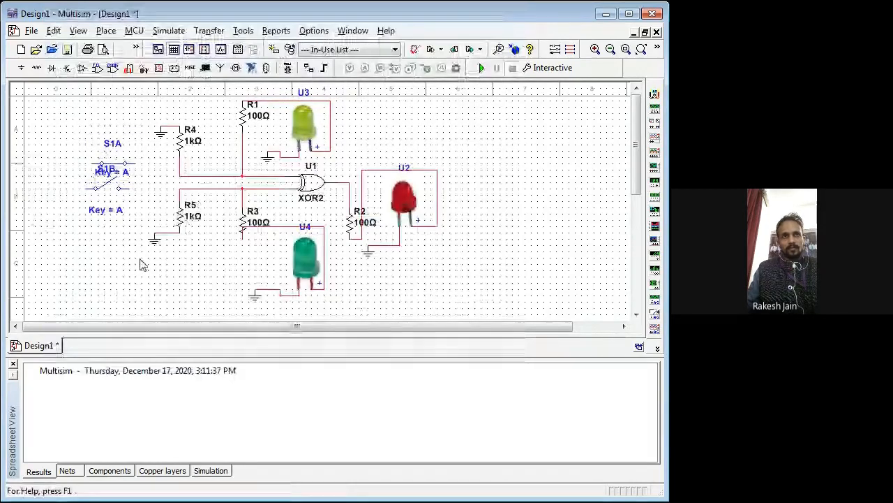
pyautogui.click(103, 183)
pyautogui.click(105, 187)
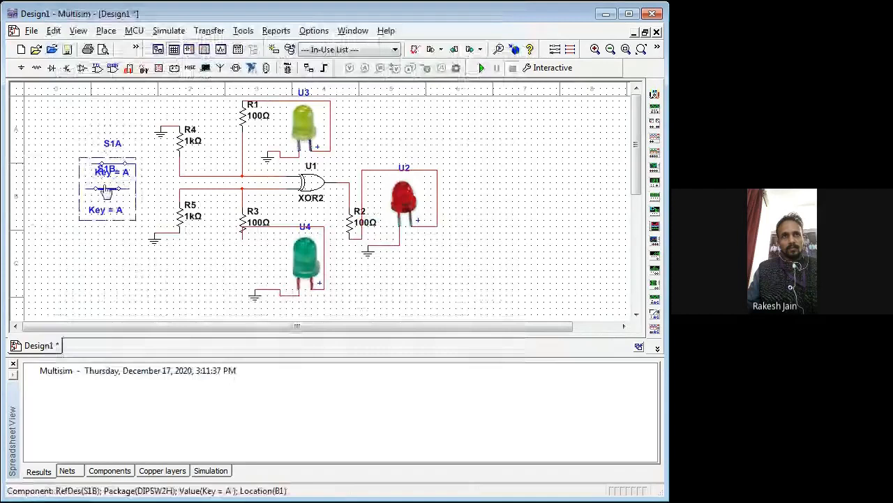
pyautogui.moveTo(104, 187); pyautogui.dragTo(112, 194)
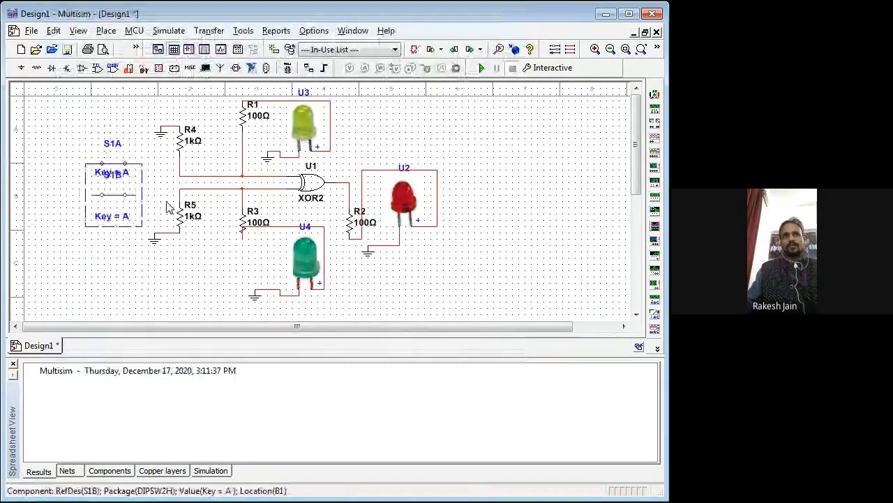
pyautogui.click(166, 203)
# Step: Toggle switch S1A open, and flip S1B open and closed again
pyautogui.click(117, 163)
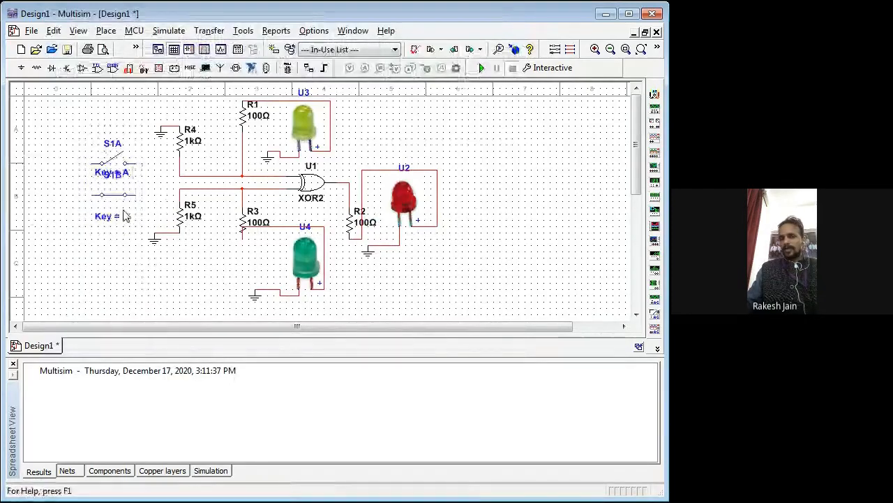
pyautogui.click(113, 196)
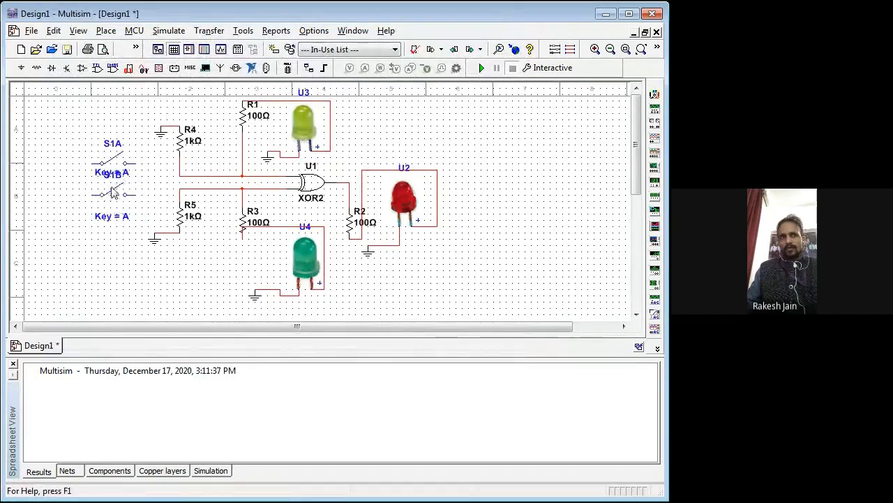
pyautogui.click(114, 194)
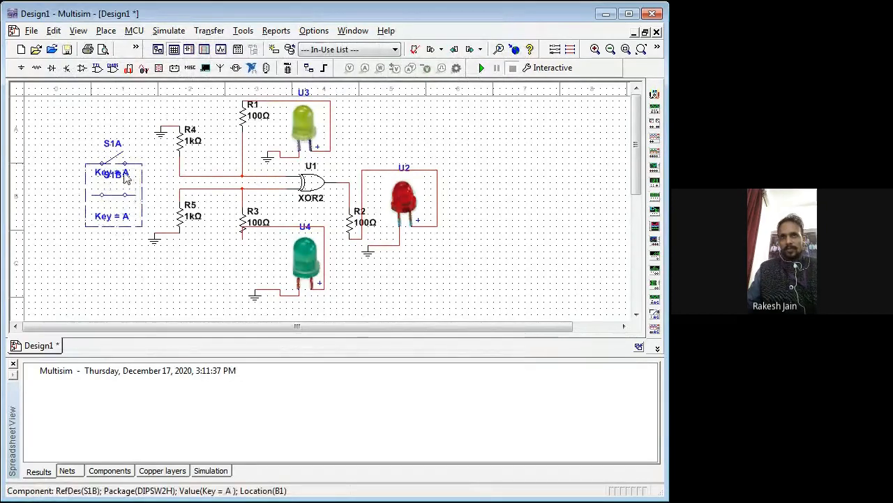
# Step: Set the toggle key of switch S1B to B
pyautogui.click(125, 173)
pyautogui.doubleClick(125, 173)
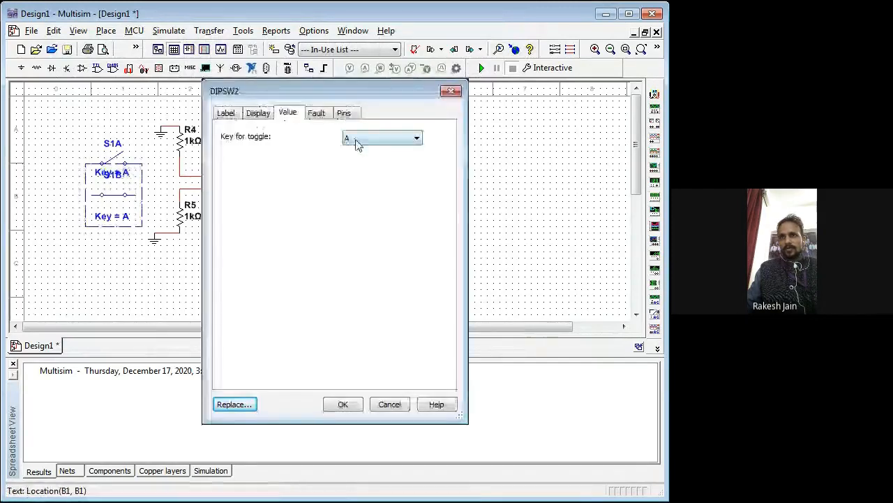
pyautogui.click(345, 405)
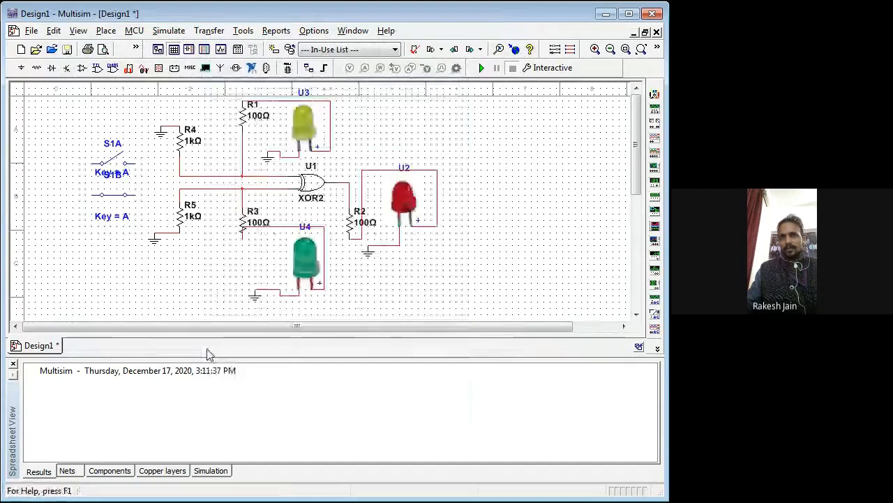
pyautogui.doubleClick(114, 218)
pyautogui.click(367, 139)
pyautogui.click(348, 164)
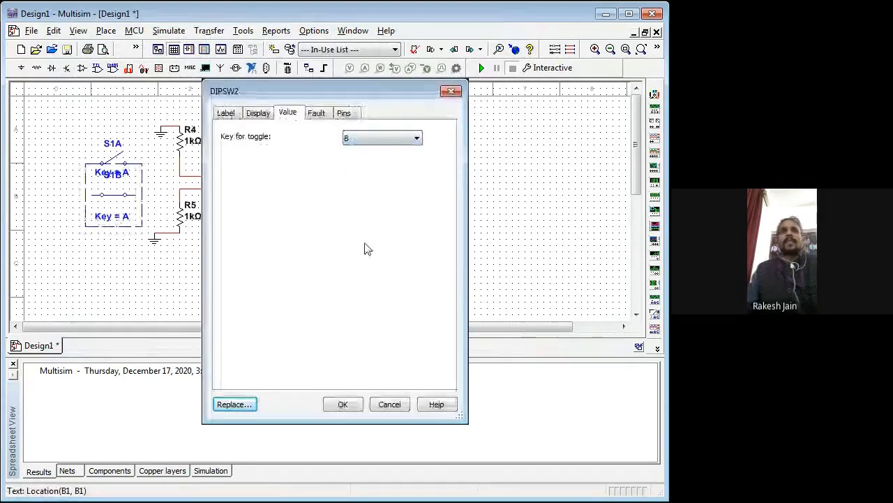
pyautogui.click(346, 406)
pyautogui.click(171, 120)
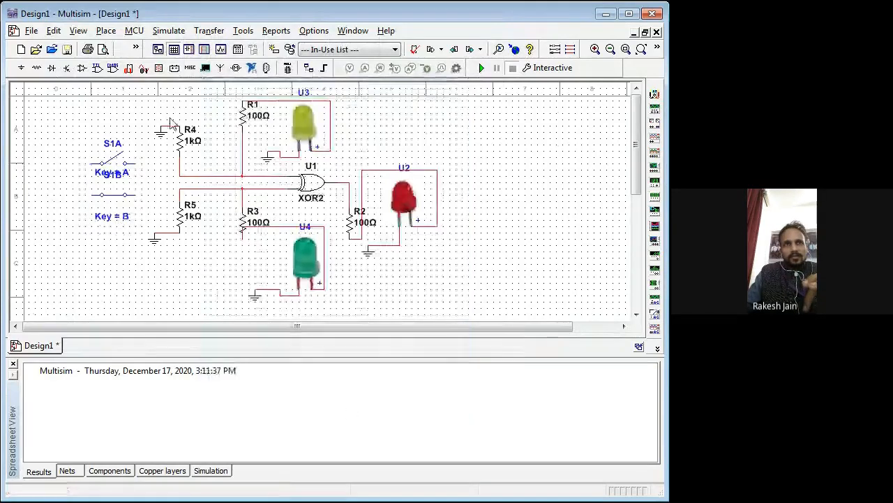
# Step: Wire S1A to the upper gate input net at R4 and S1B to the lower input net at R5
pyautogui.click(137, 163)
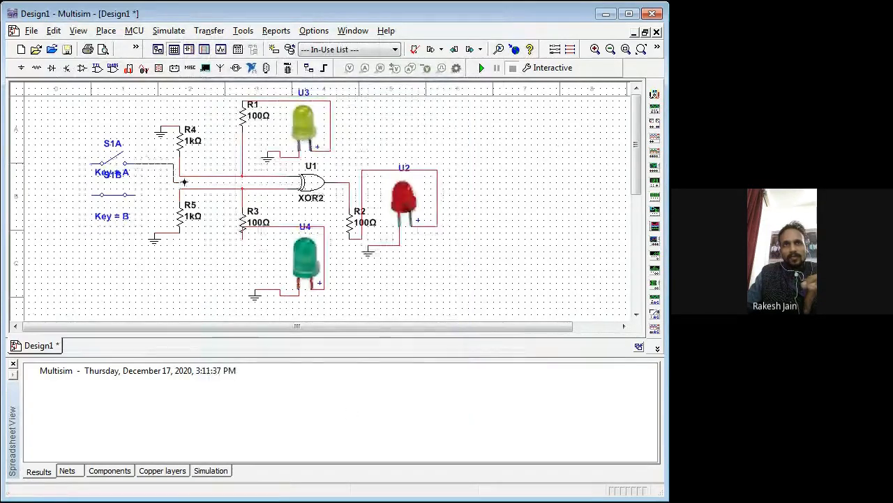
pyautogui.click(179, 176)
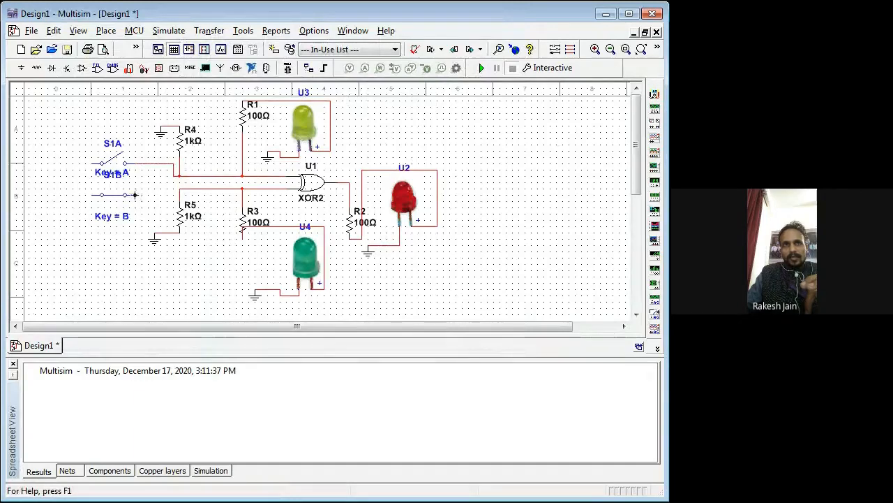
pyautogui.click(136, 196)
pyautogui.click(180, 189)
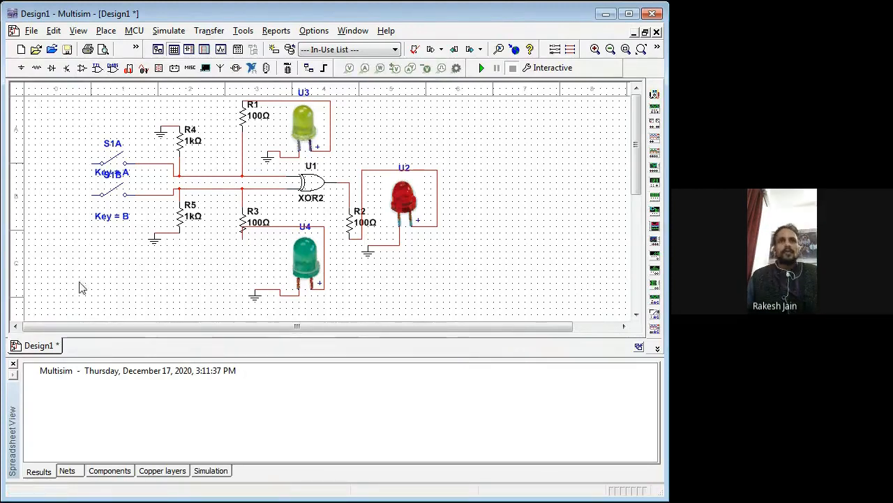
# Step: Place a 5.0 V VCC source above and beside the switches, and wire it to the joined free terminals of S1A and S1B
pyautogui.click(190, 69)
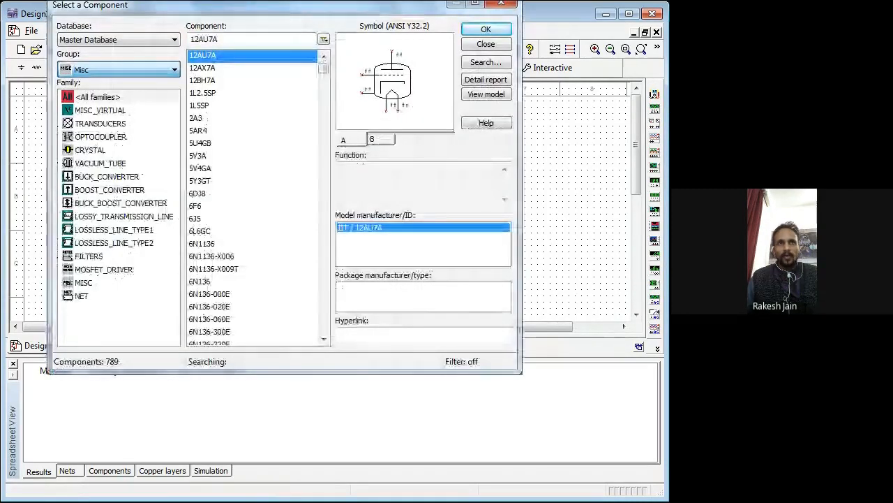
pyautogui.click(93, 98)
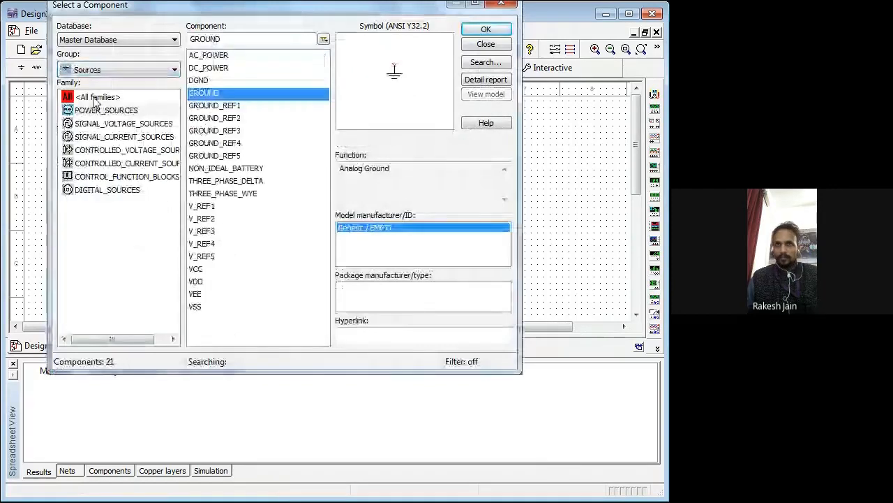
pyautogui.click(200, 271)
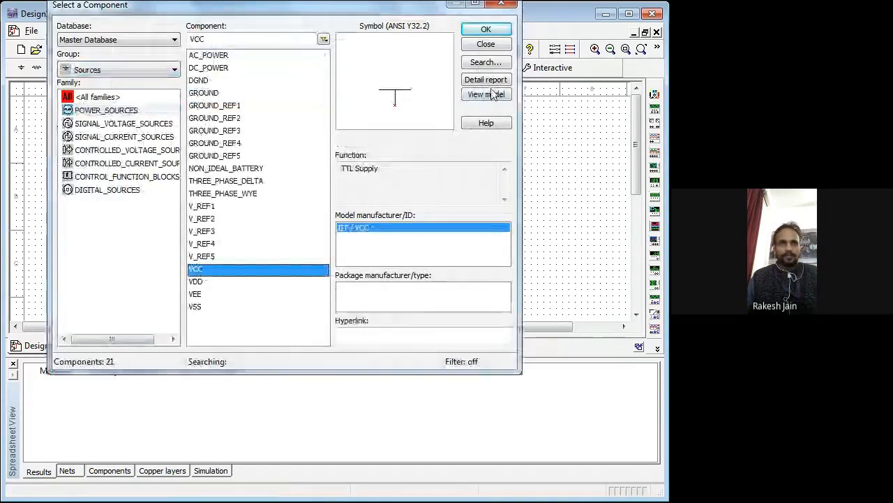
pyautogui.click(486, 29)
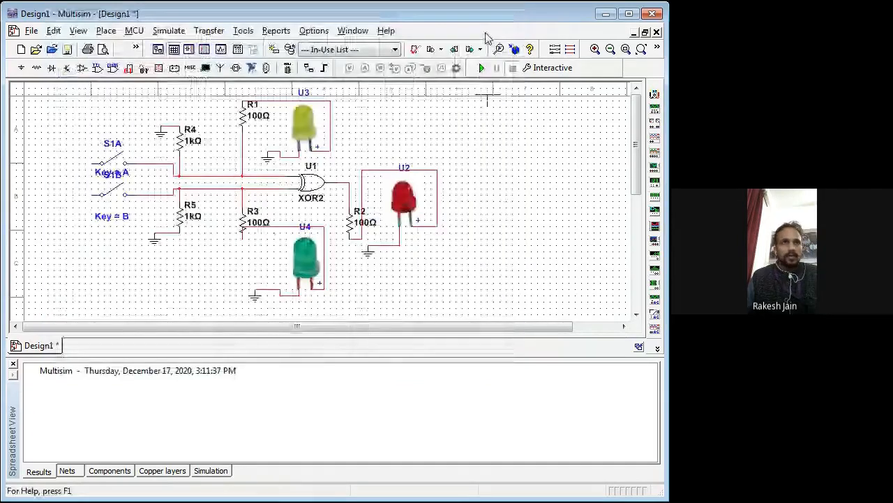
pyautogui.click(57, 126)
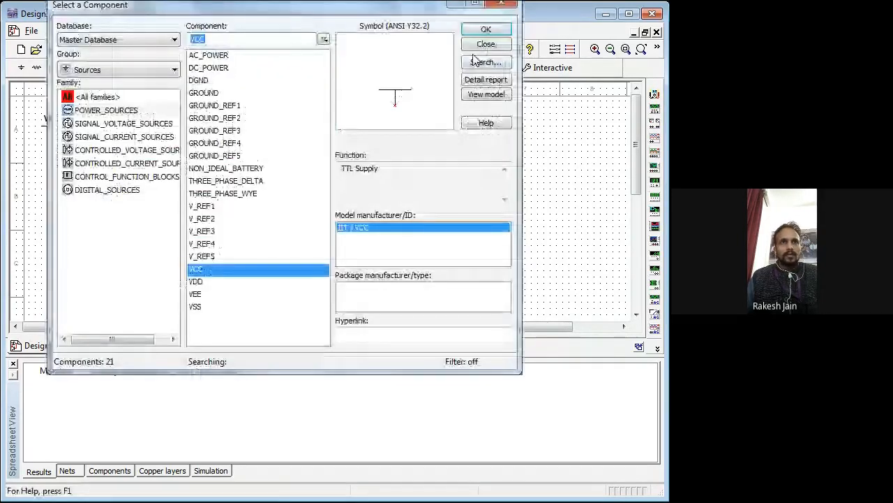
pyautogui.click(485, 44)
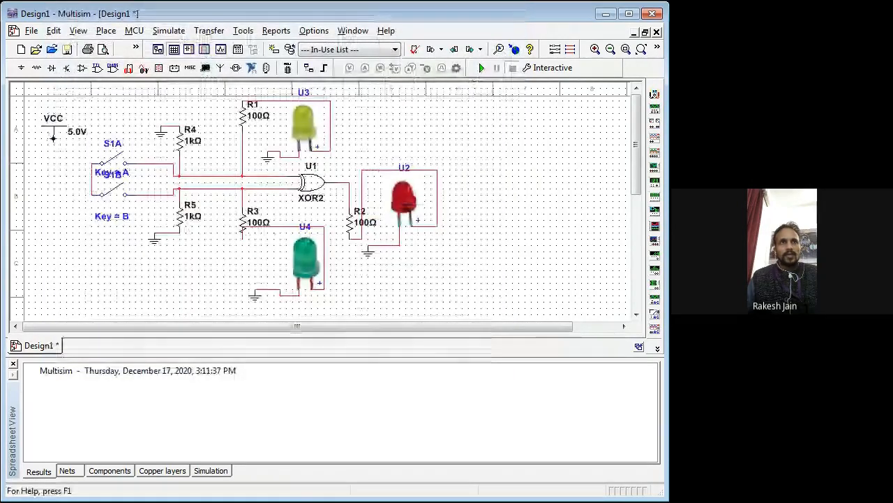
pyautogui.click(92, 175)
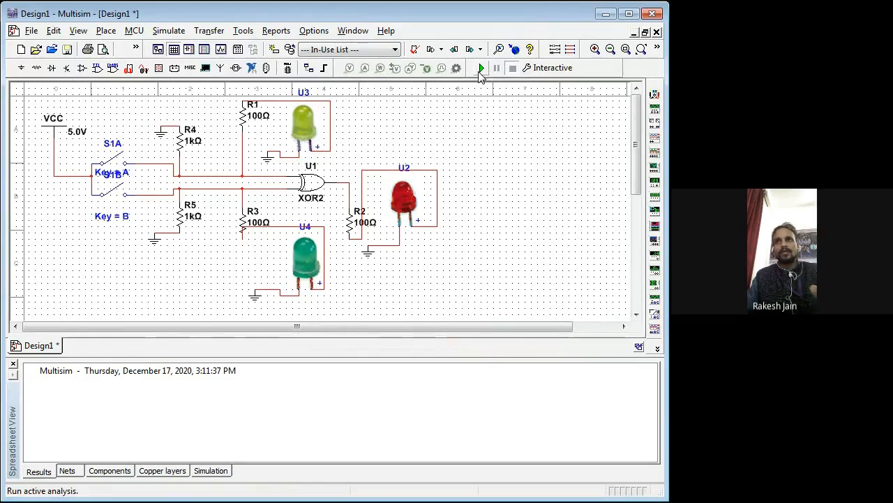
# Step: Run the simulation and test the XOR gate with only S1A closed, only S1B closed, and both switches closed
pyautogui.click(480, 72)
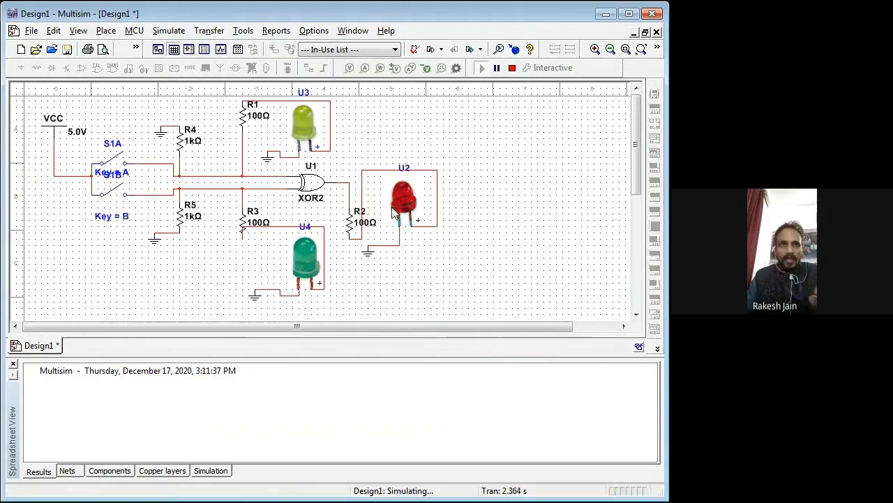
pyautogui.click(120, 162)
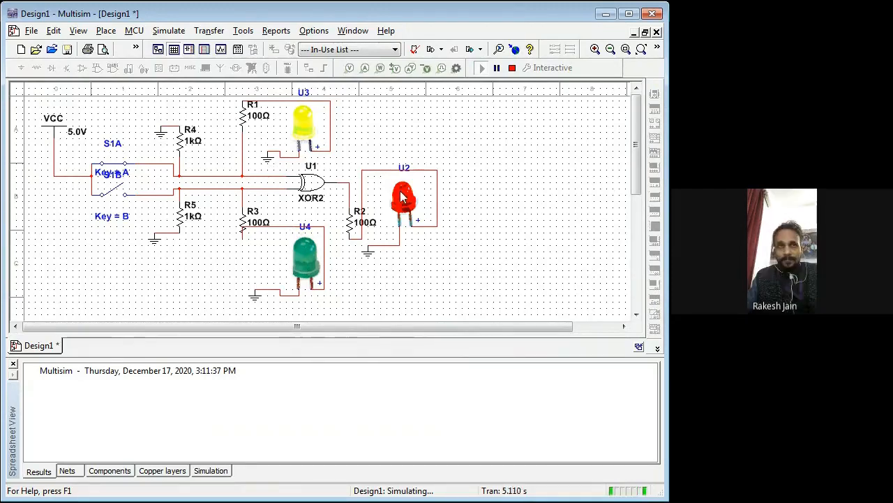
pyautogui.click(117, 173)
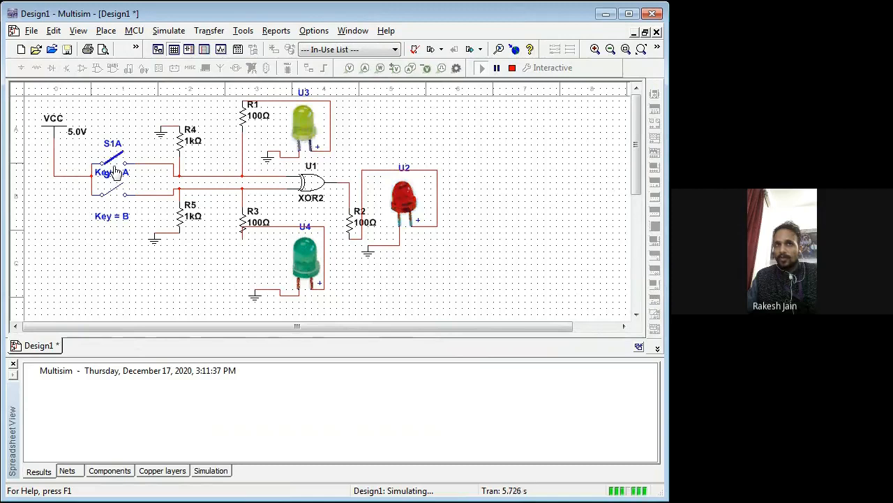
pyautogui.click(112, 194)
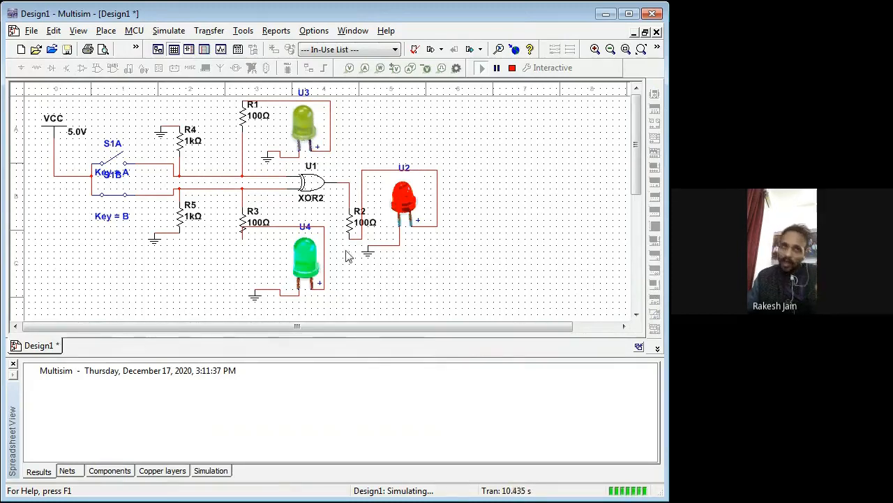
pyautogui.click(117, 165)
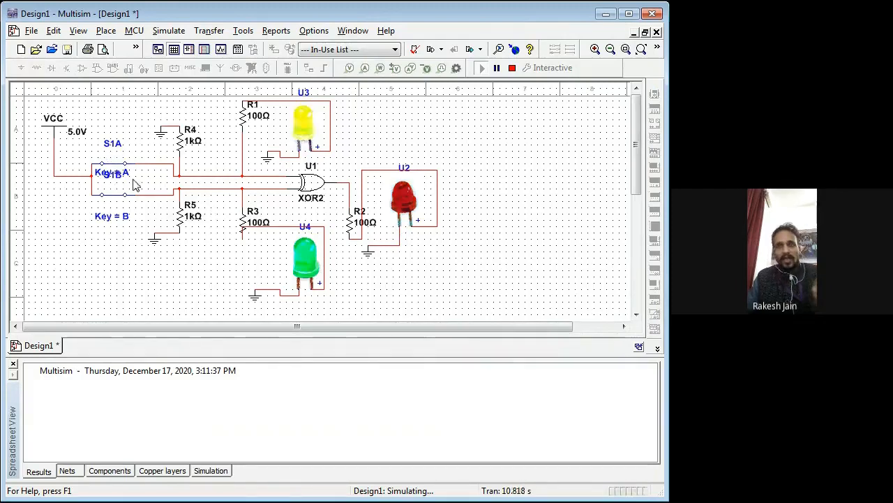